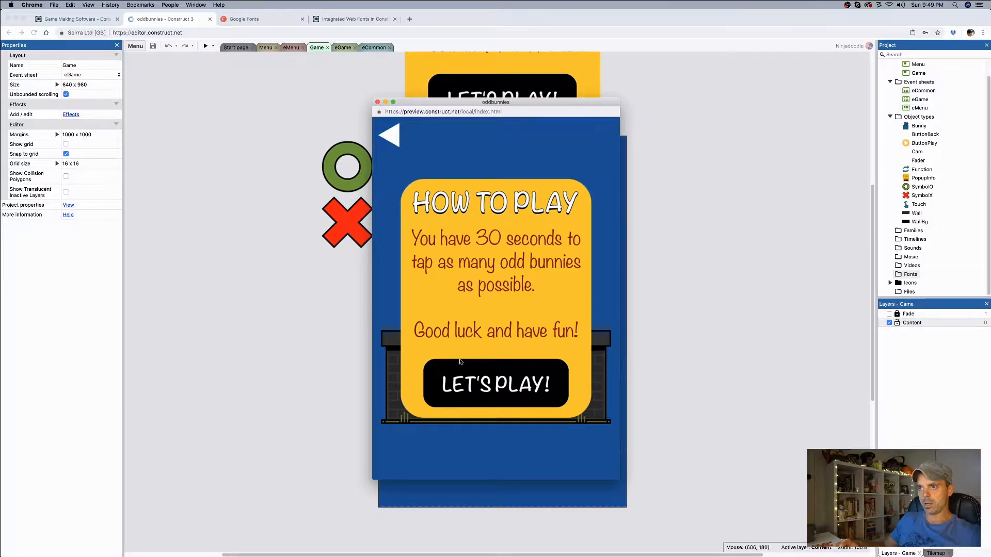
# Step: Play-test the running preview by starting a round and picking a few bunnies, return to the menu, and close the preview
pyautogui.click(510, 380)
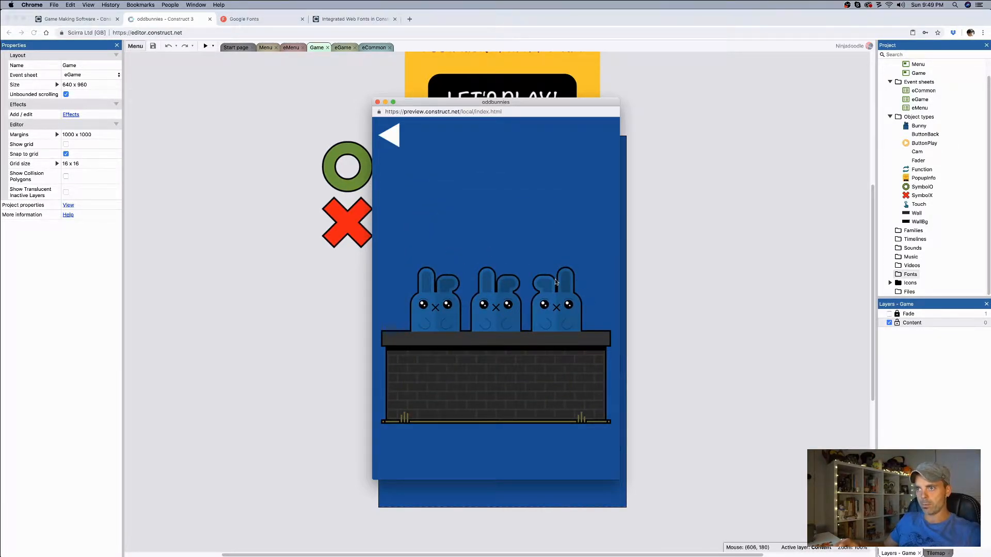
pyautogui.click(567, 306)
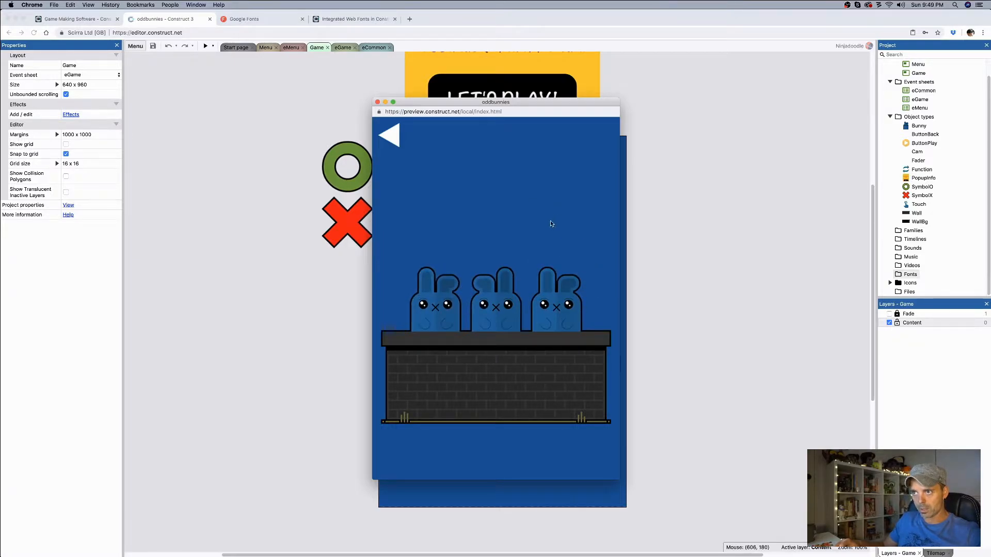
pyautogui.click(436, 316)
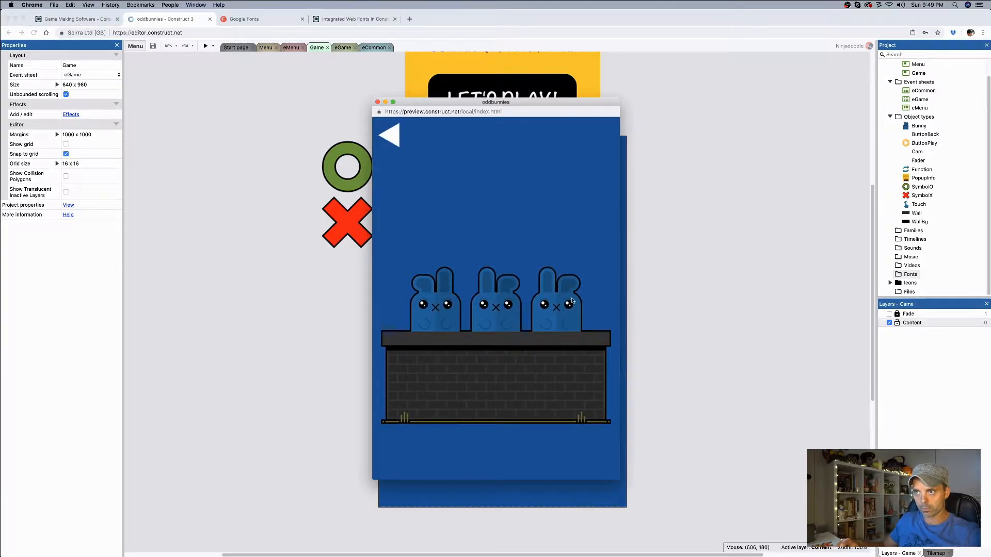
pyautogui.click(392, 134)
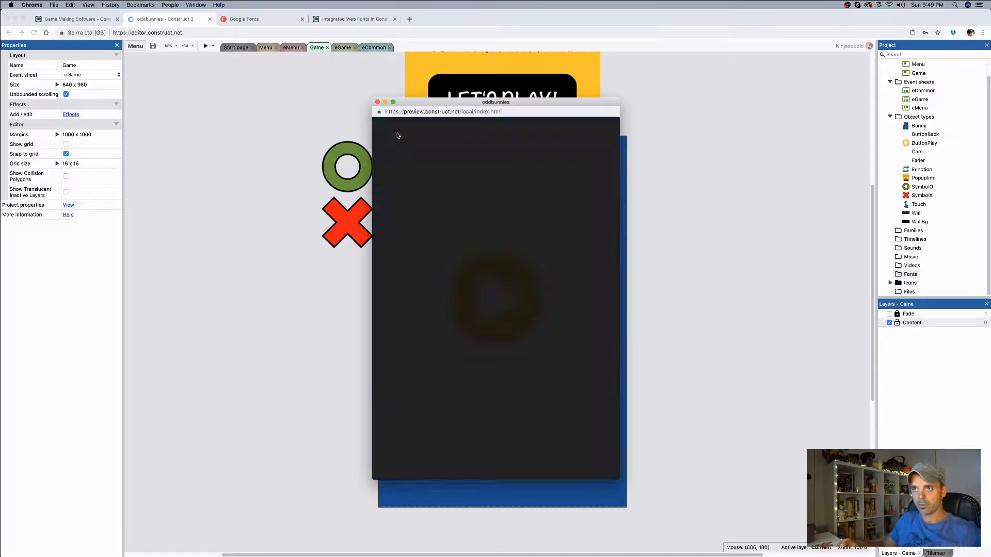
pyautogui.click(378, 103)
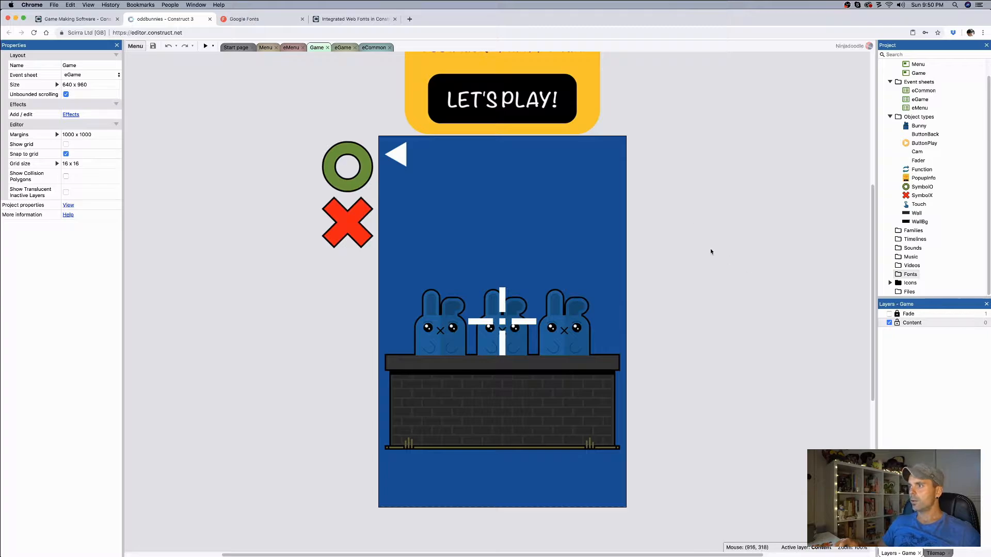
# Step: Insert a Text object into the Game layout above the bunnies, at about 304, 64
pyautogui.doubleClick(689, 267)
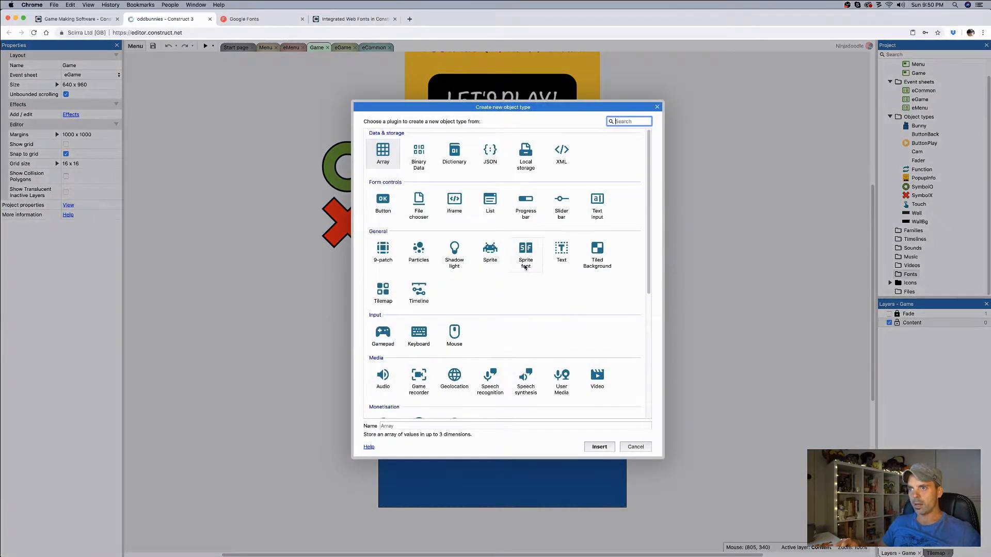
pyautogui.click(561, 251)
pyautogui.doubleClick(562, 252)
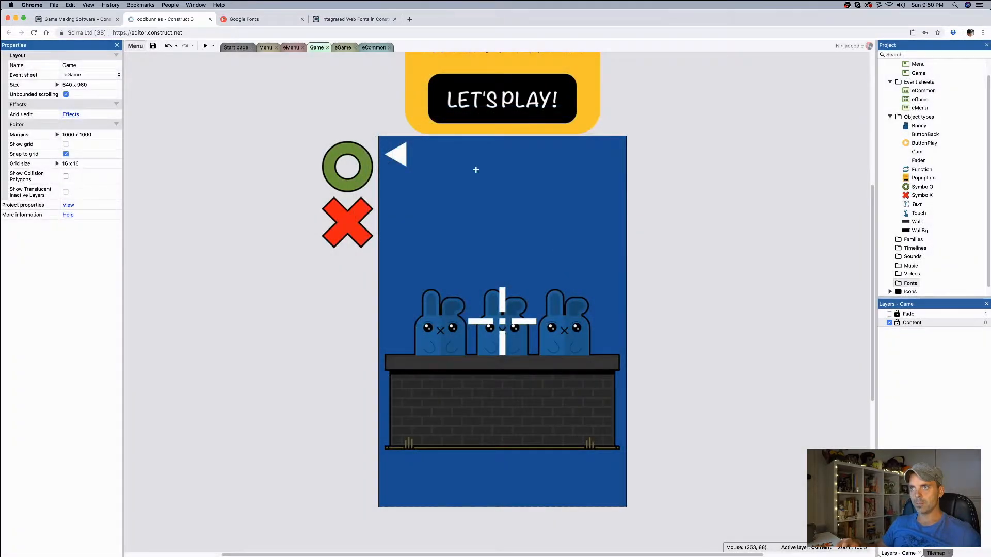
pyautogui.click(496, 162)
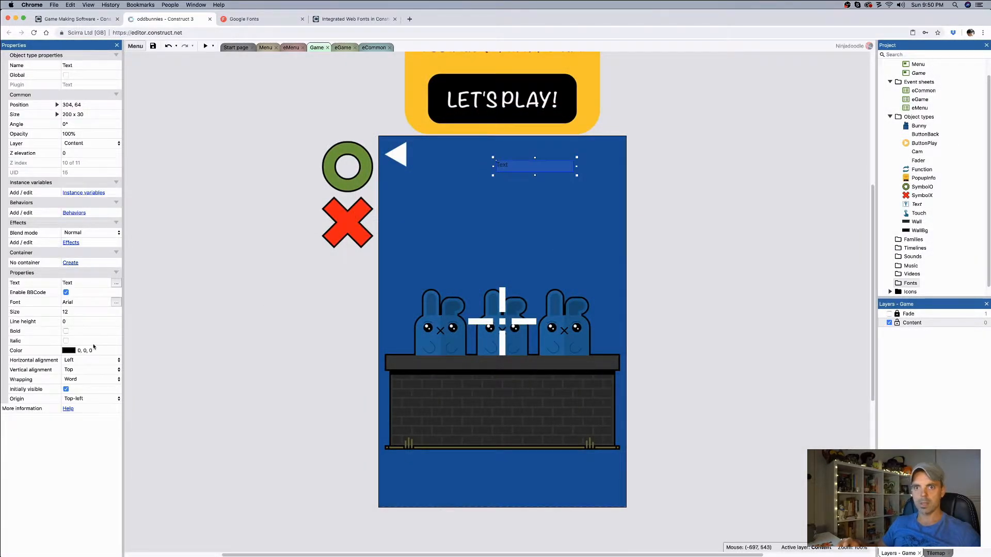
# Step: Set the new text object's color to white (255, 255, 255) and its font size to 40
pyautogui.click(71, 351)
pyautogui.click(85, 436)
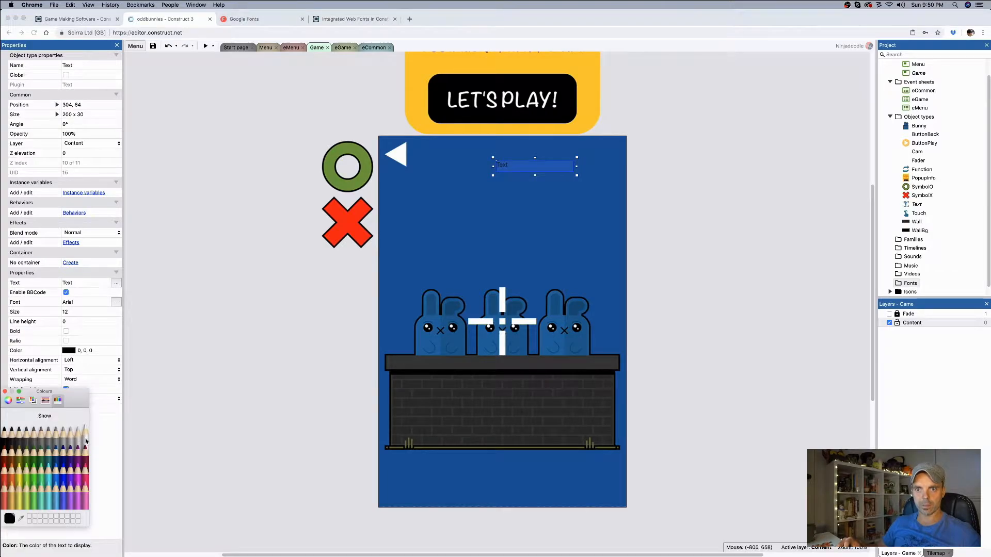
pyautogui.click(5, 392)
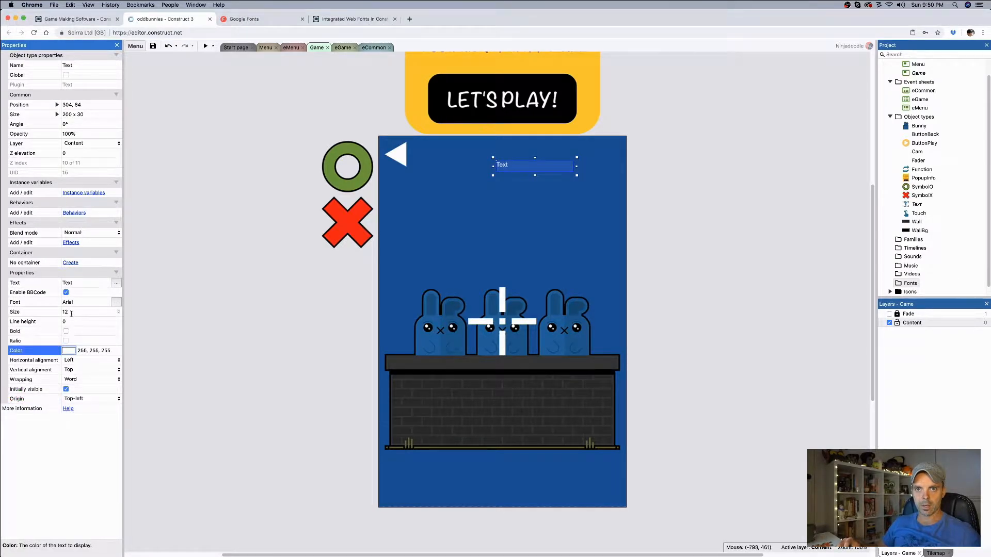
pyautogui.click(72, 312)
pyautogui.write('40')
pyautogui.press('Tab')
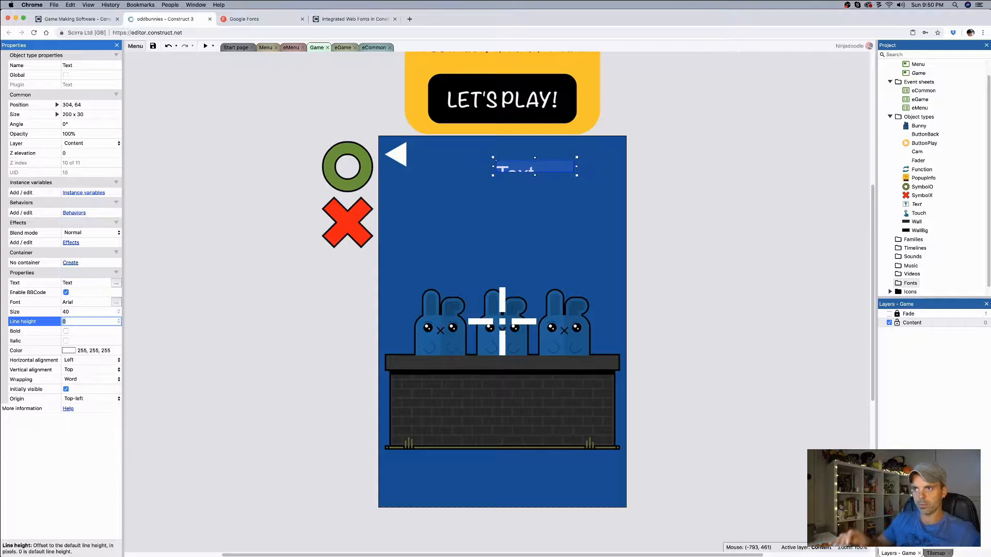
# Step: Resize the text object to 192 x 64 and move it to position 224, 16 beside the back arrow
pyautogui.moveTo(534, 175); pyautogui.dragTo(485, 157)
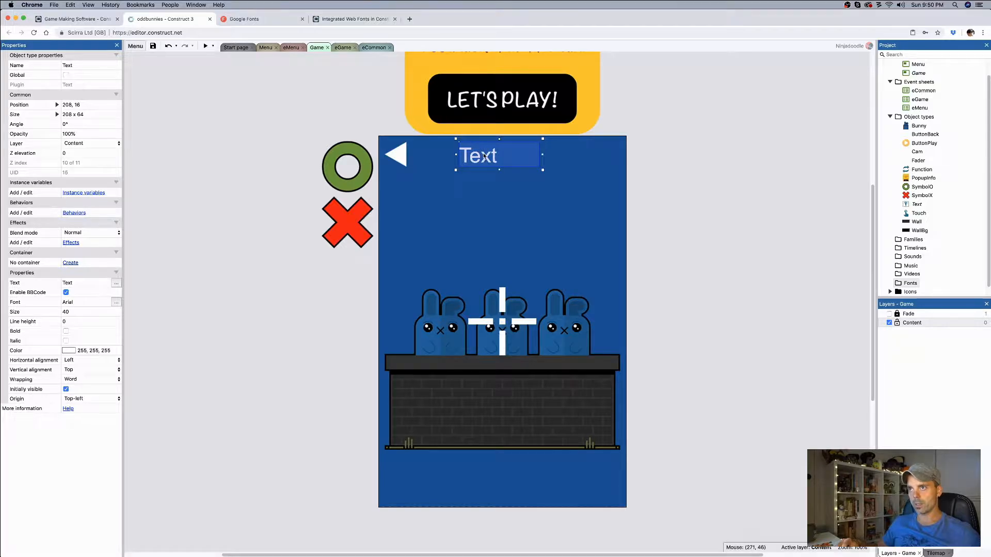
pyautogui.doubleClick(71, 115)
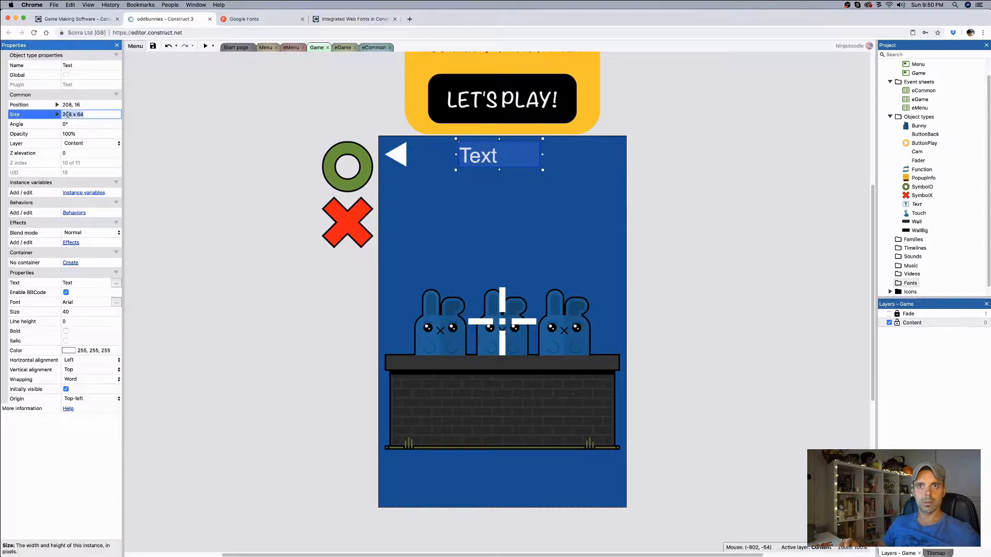
pyautogui.write('192')
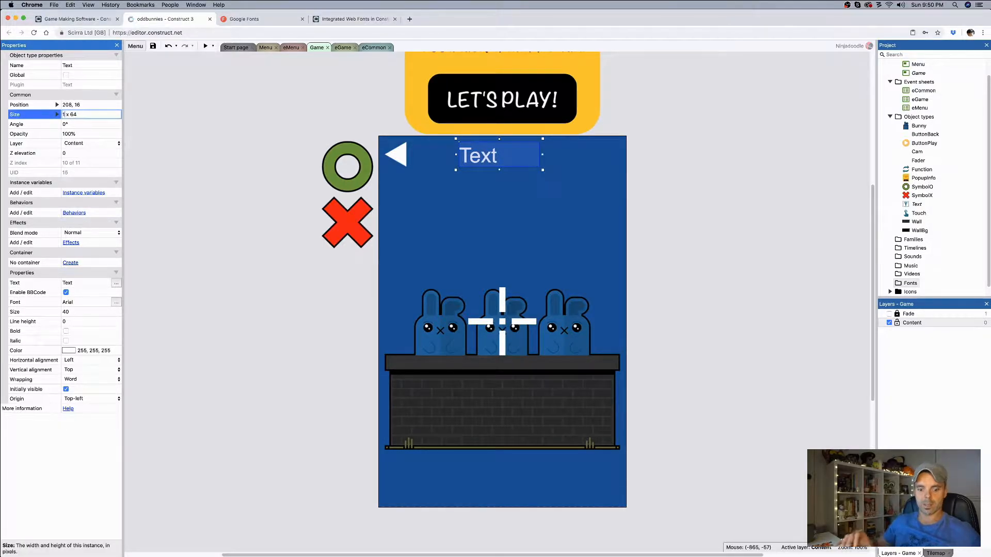
pyautogui.press('Tab')
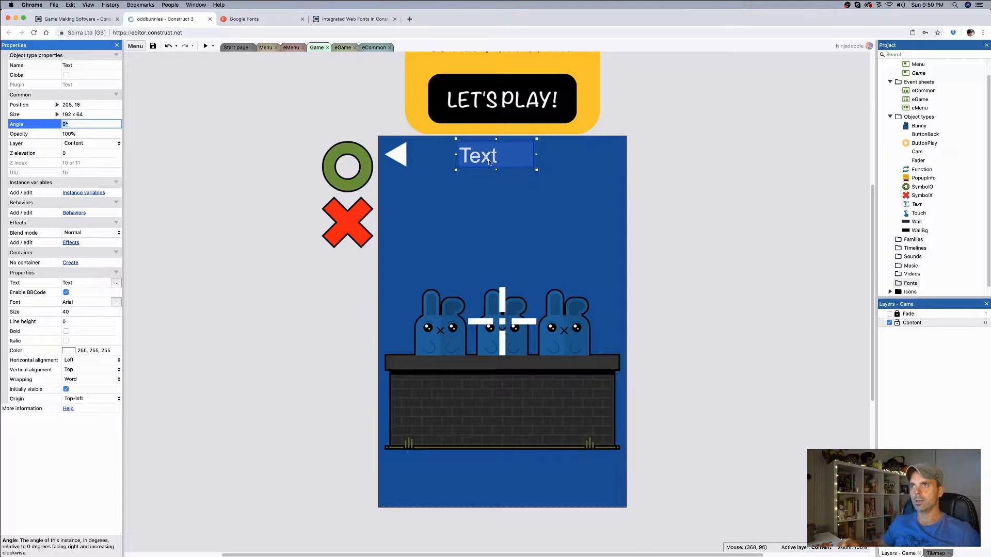
pyautogui.moveTo(484, 159); pyautogui.dragTo(490, 159)
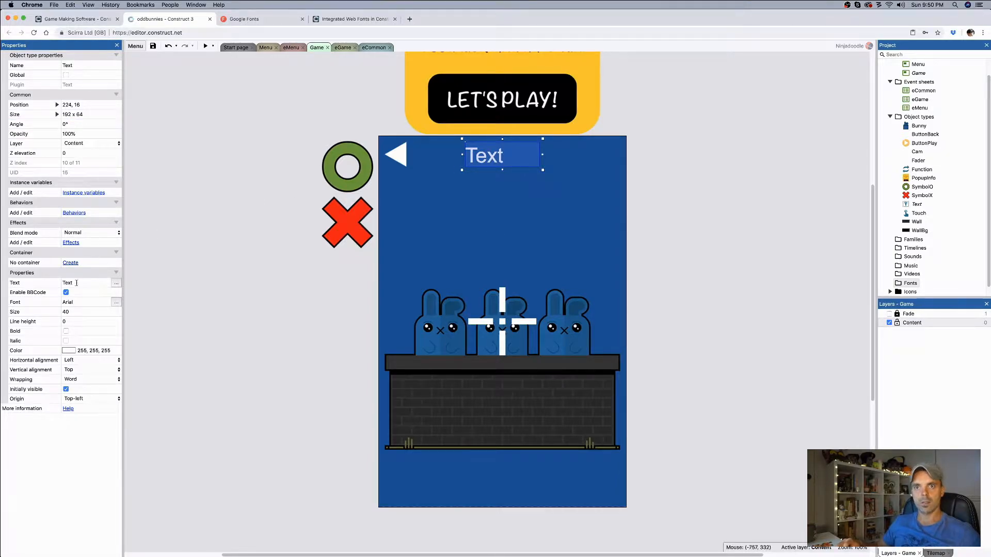
# Step: Center the text object's content horizontally and set its text to 000
pyautogui.click(81, 361)
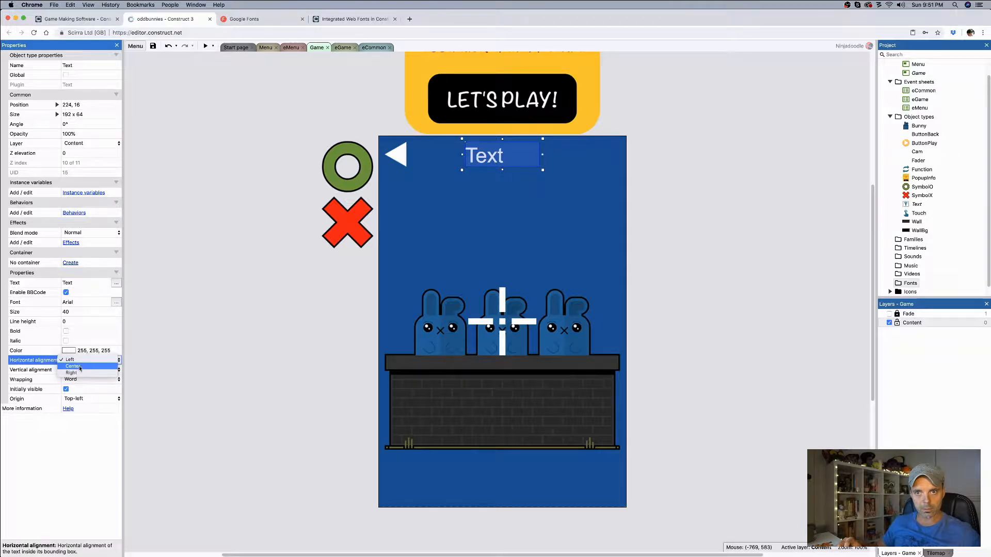
pyautogui.click(73, 367)
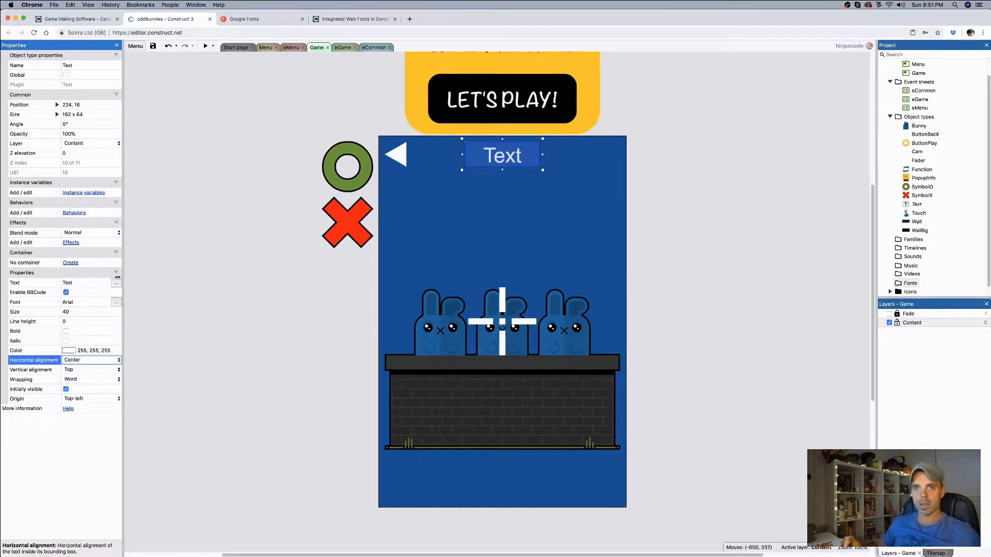
pyautogui.click(85, 283)
pyautogui.write('000')
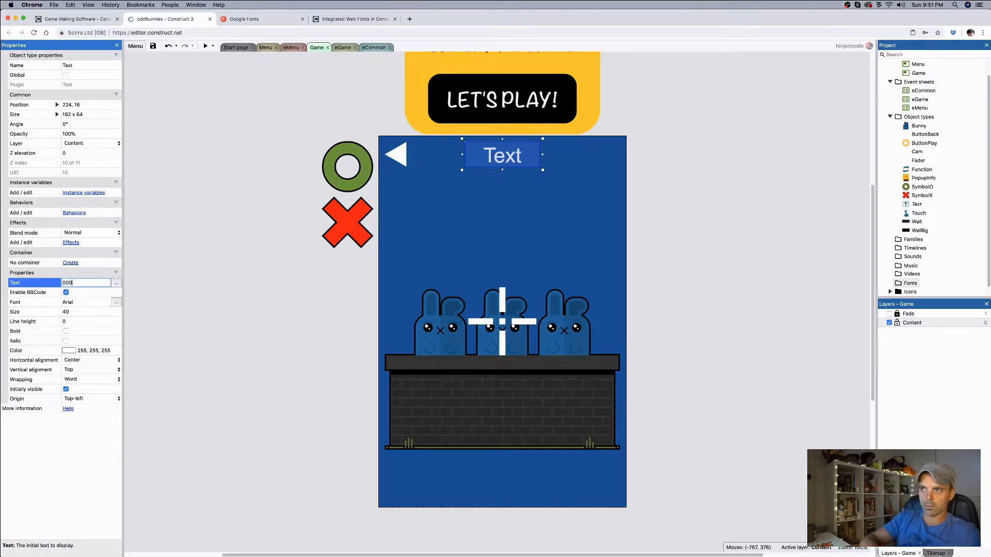
pyautogui.press('Return')
pyautogui.click(668, 193)
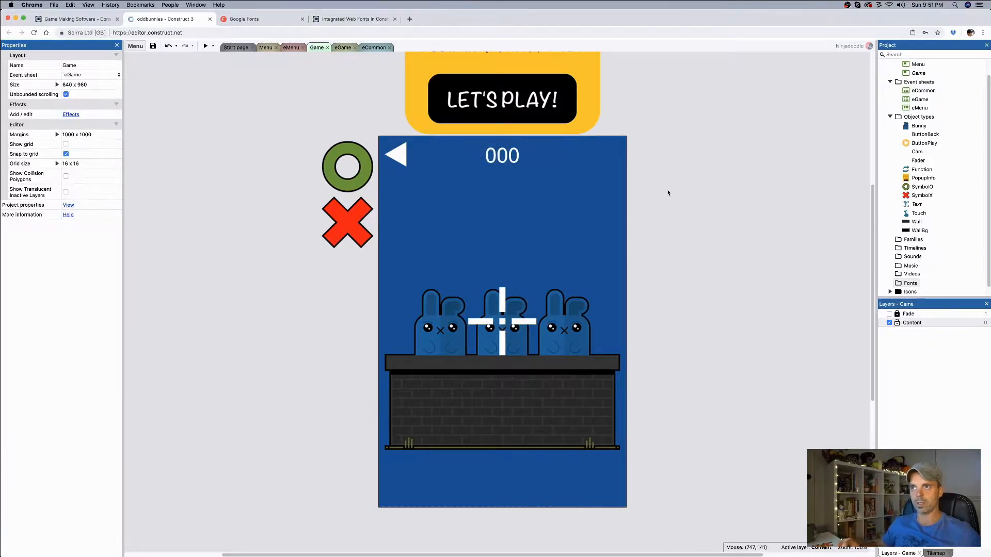
# Step: Select the 000 text object and view its content in the multi-line text editor without changing it
pyautogui.click(509, 164)
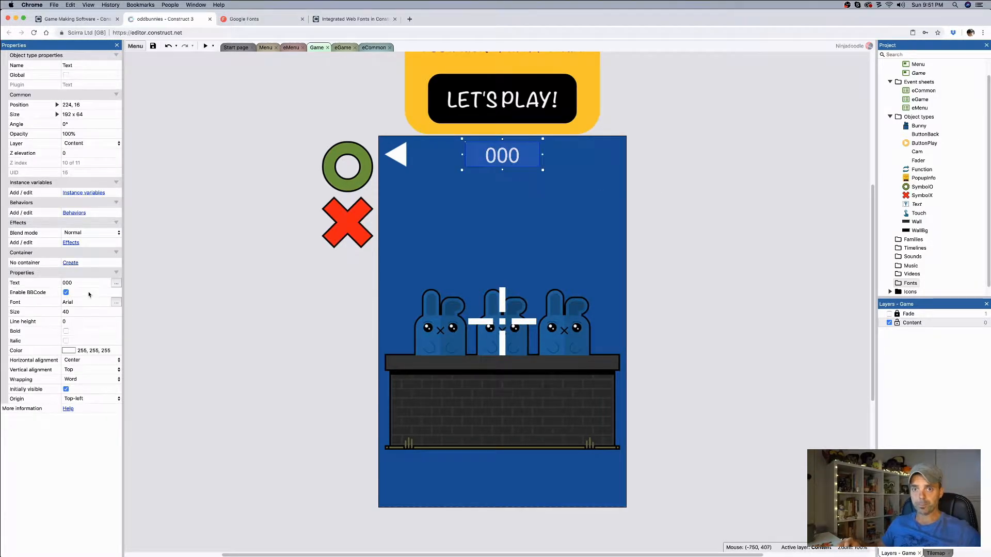
pyautogui.click(116, 283)
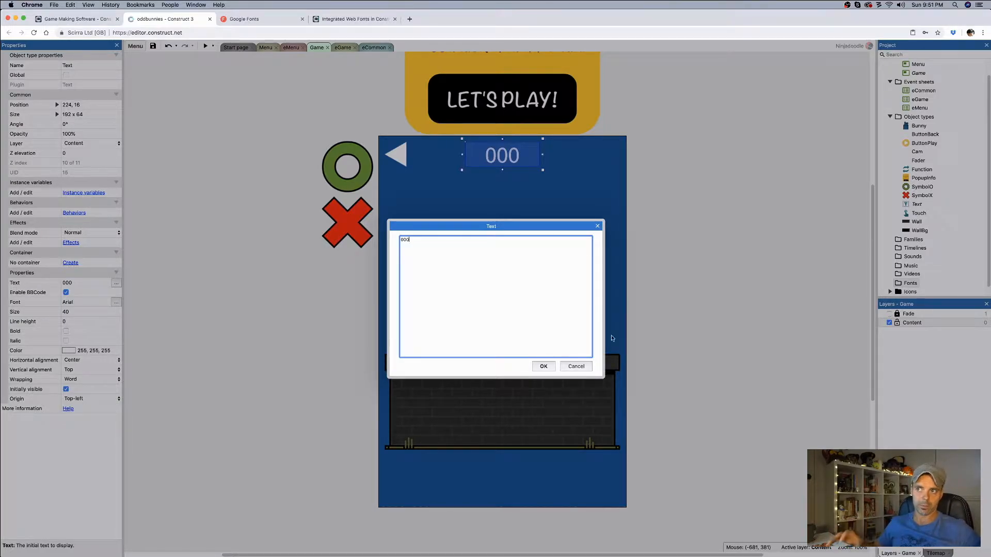
pyautogui.click(575, 366)
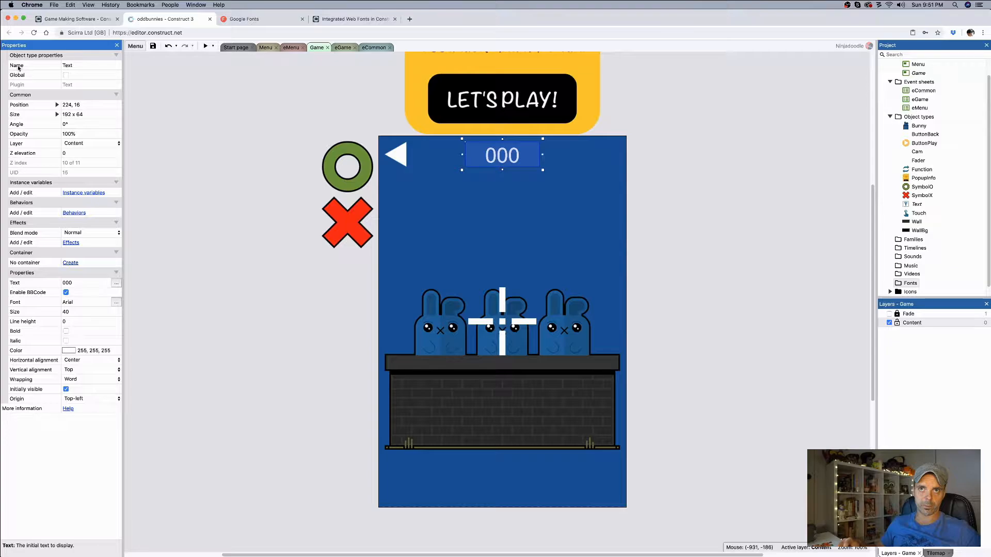
# Step: Rename the 000 text object as TextScore
pyautogui.click(73, 65)
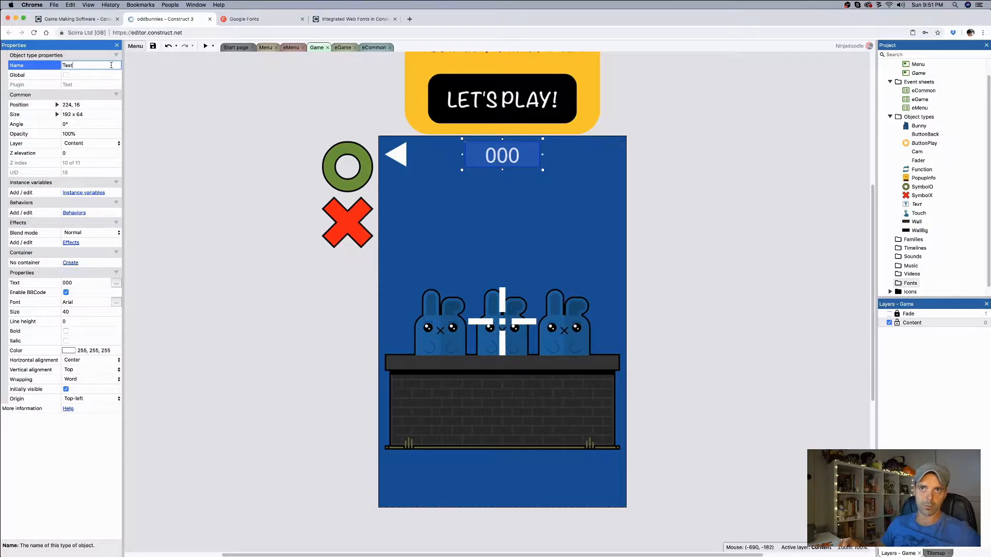
pyautogui.write('Score')
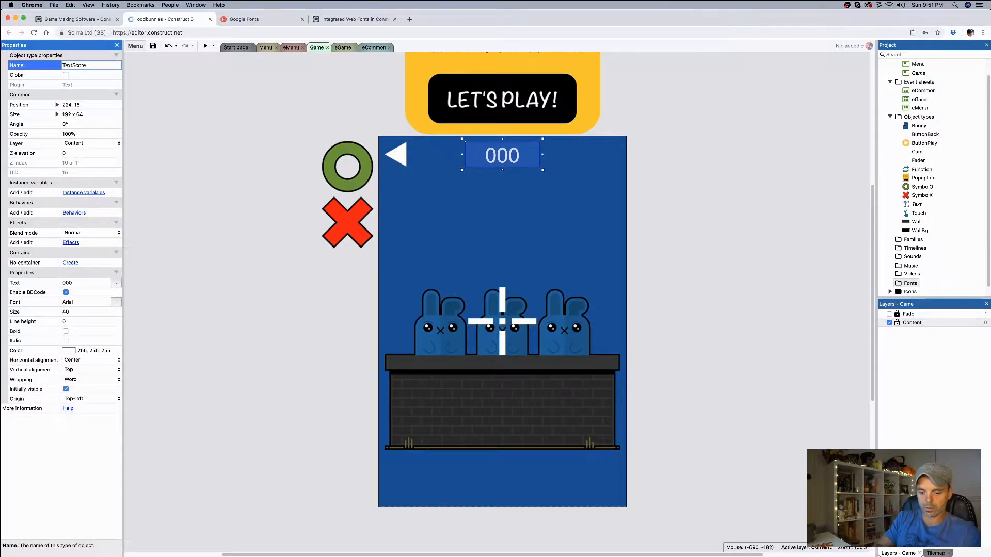
pyautogui.press('Return')
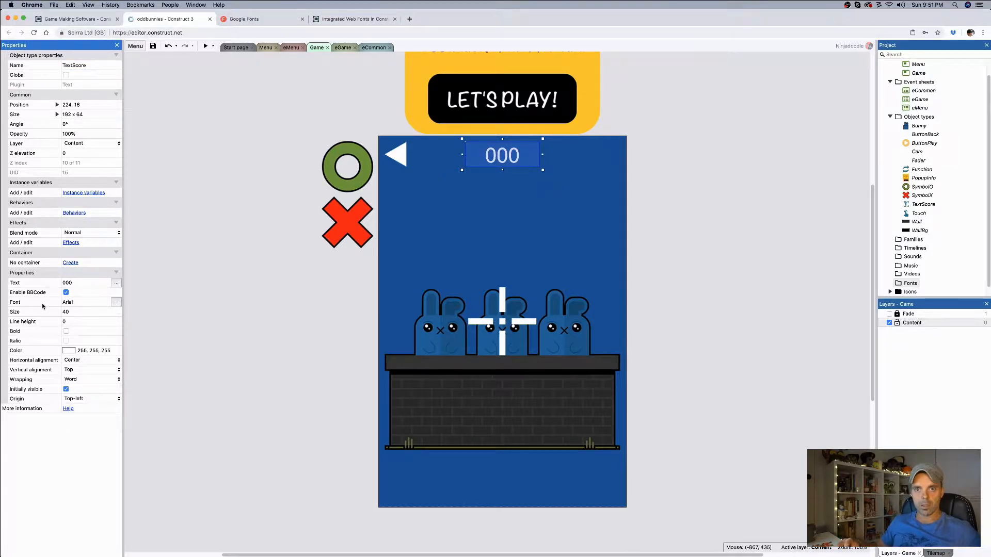
# Step: Browse the local fonts offered for the TextScore object in the font picker, leaving the font choice as it is
pyautogui.click(116, 302)
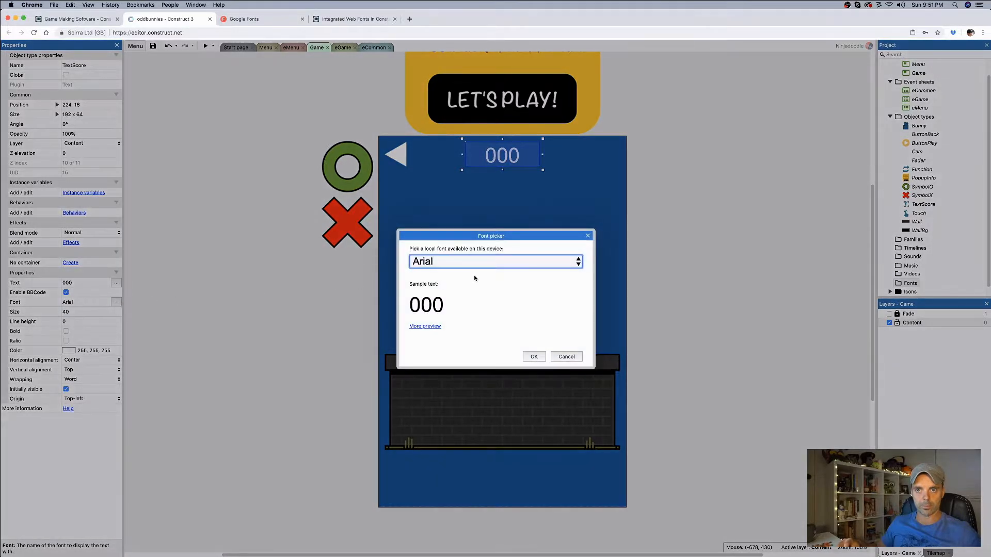
pyautogui.click(515, 262)
pyautogui.click(515, 266)
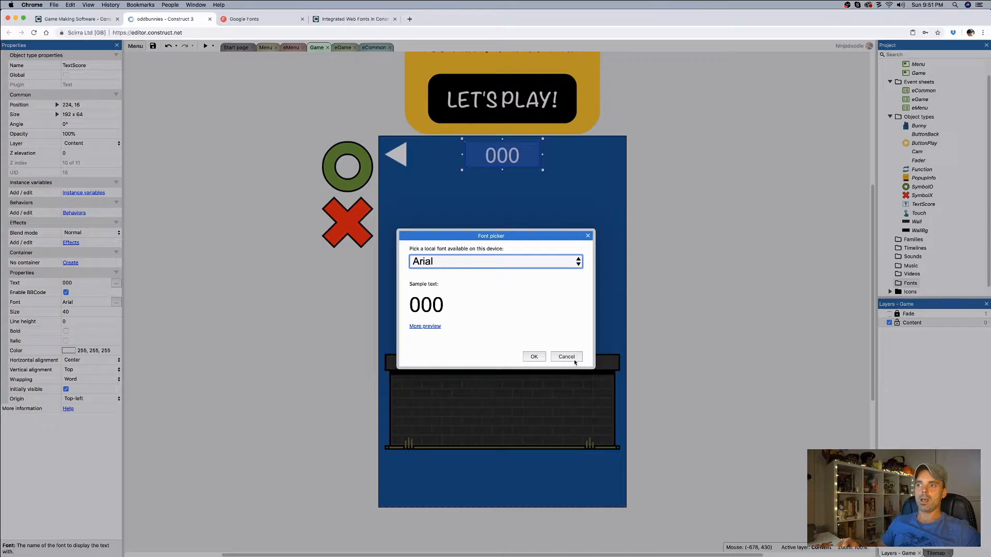
pyautogui.click(559, 267)
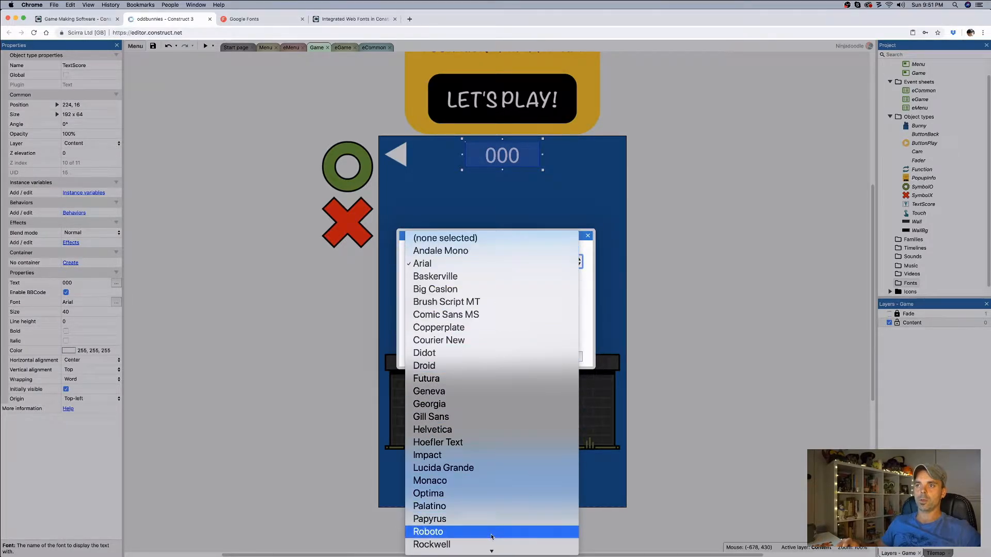
pyautogui.click(594, 324)
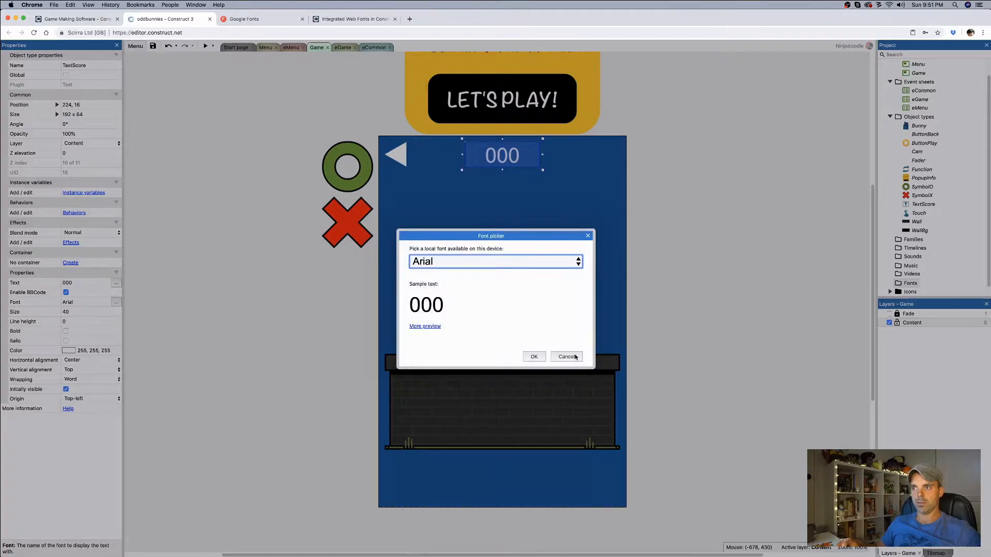
pyautogui.click(567, 357)
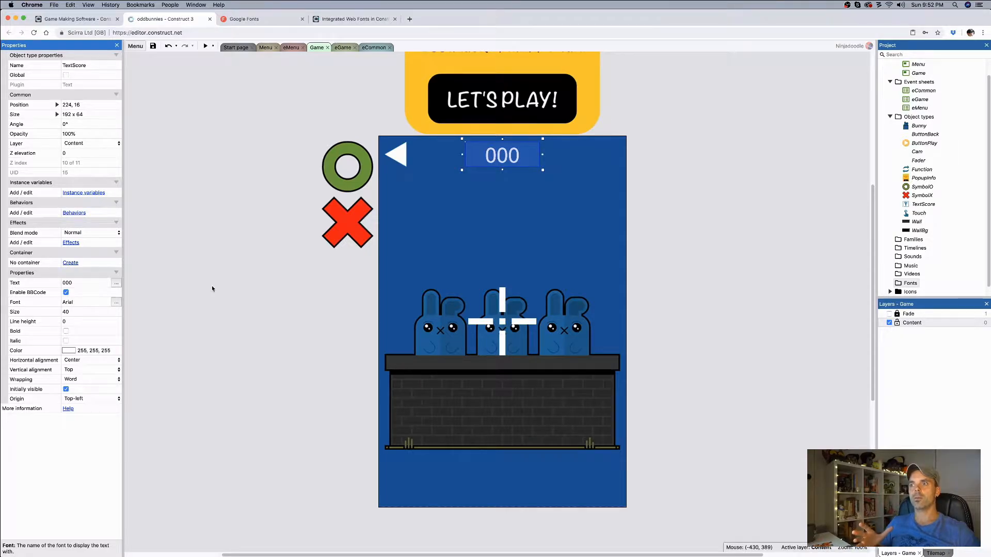
# Step: Switch to the Construct blog article on integrated web fonts and review its sections on the project bar and font picker
pyautogui.click(351, 19)
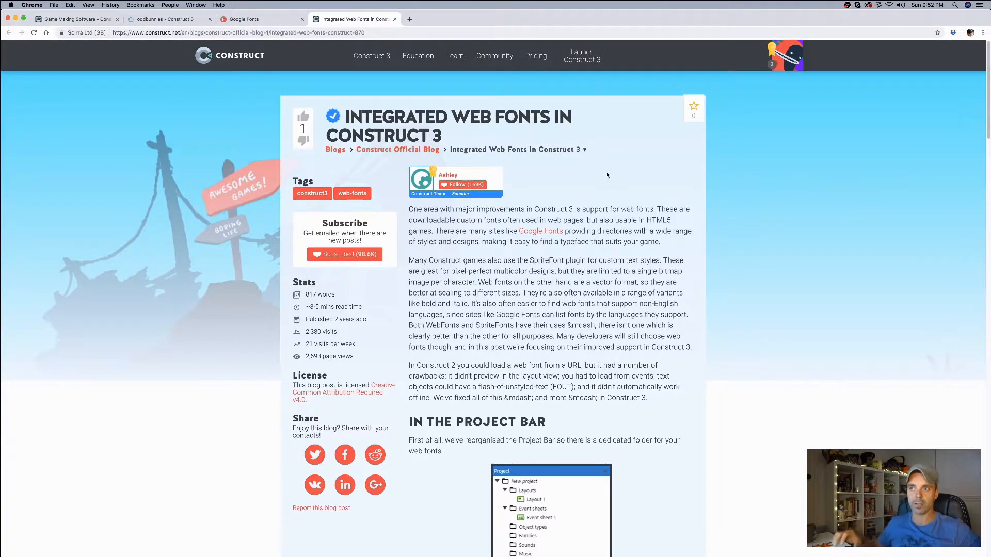
pyautogui.scroll(-6, 599, 205)
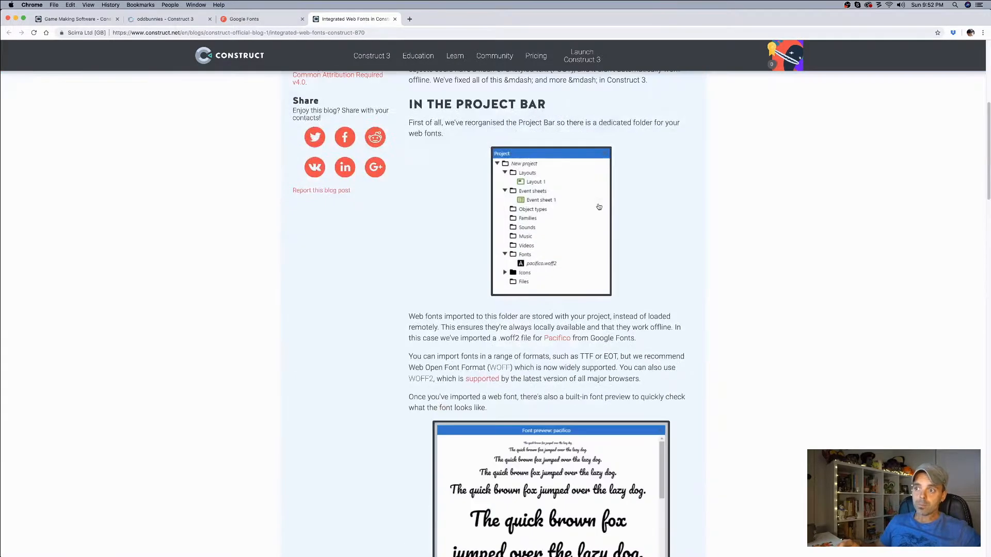
pyautogui.scroll(-9, 598, 207)
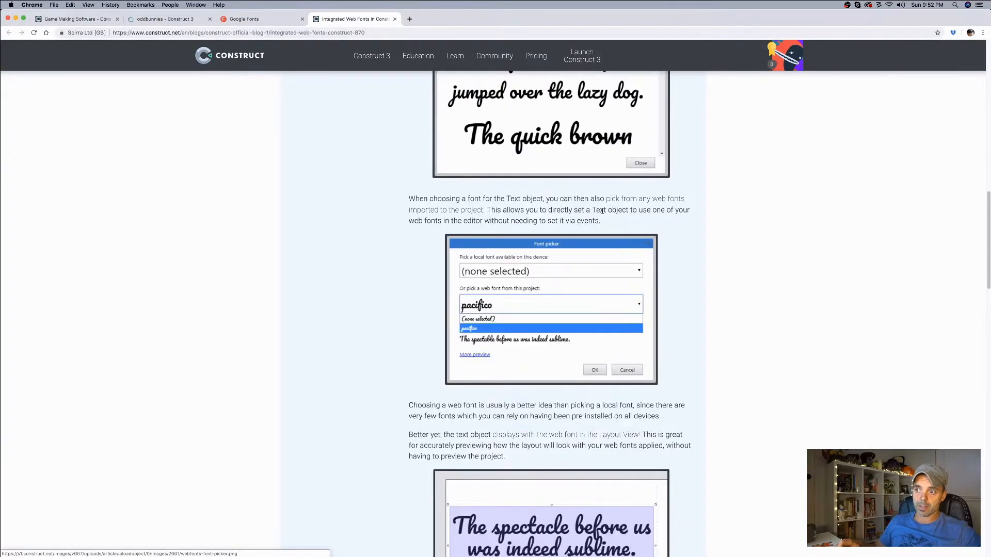
pyautogui.scroll(15, 602, 211)
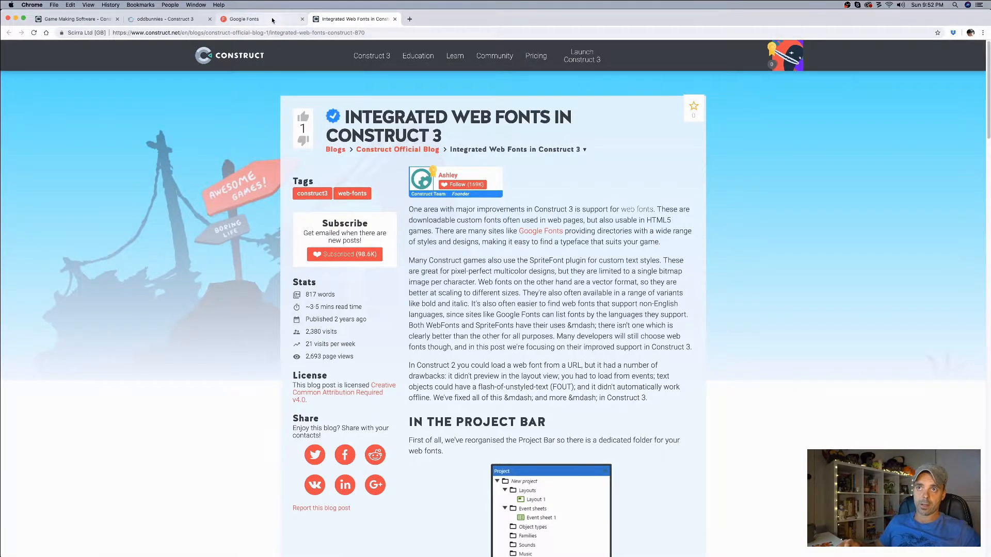
# Step: Switch to the Google Fonts directory, browse the font families and add Luckiest Guy to the selection
pyautogui.click(272, 20)
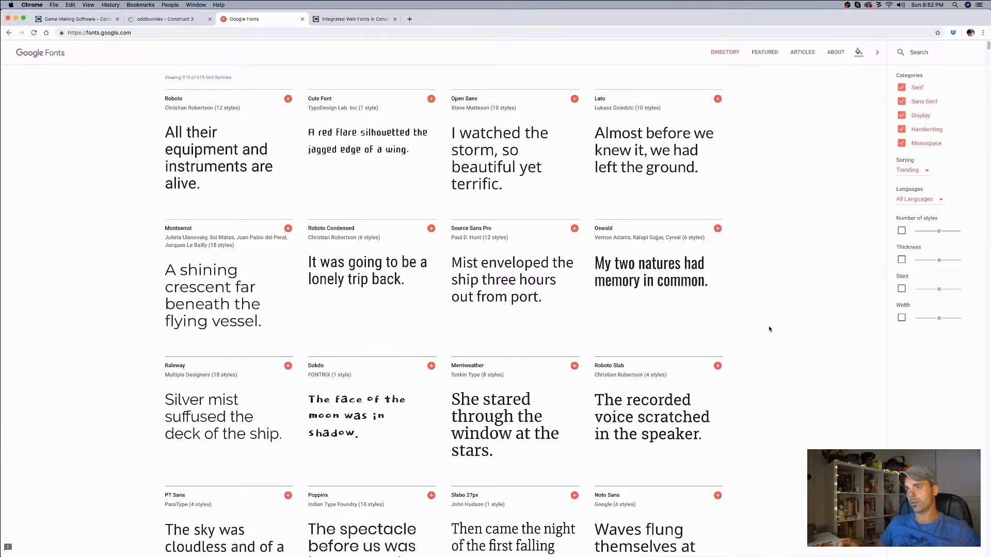
pyautogui.scroll(-10, 766, 175)
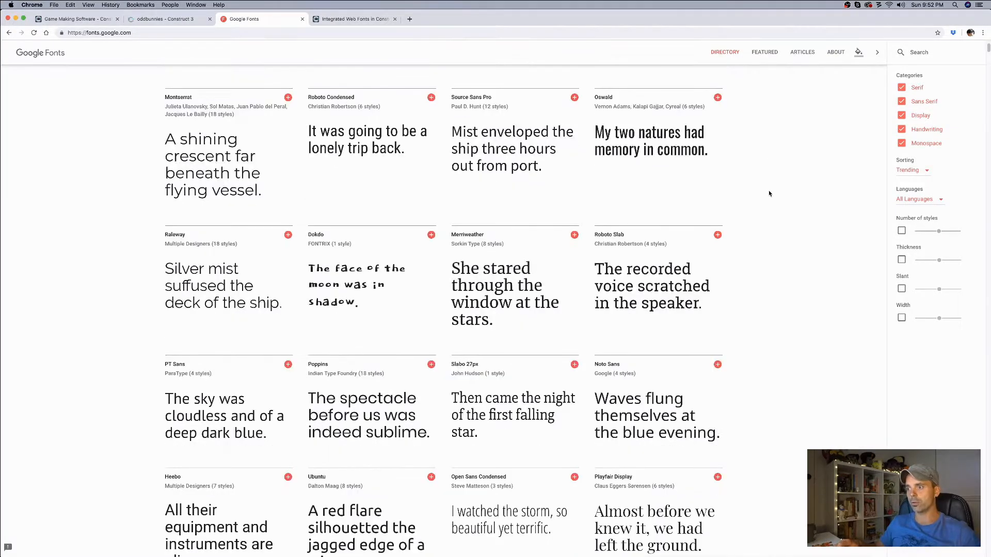
pyautogui.scroll(-10, 763, 208)
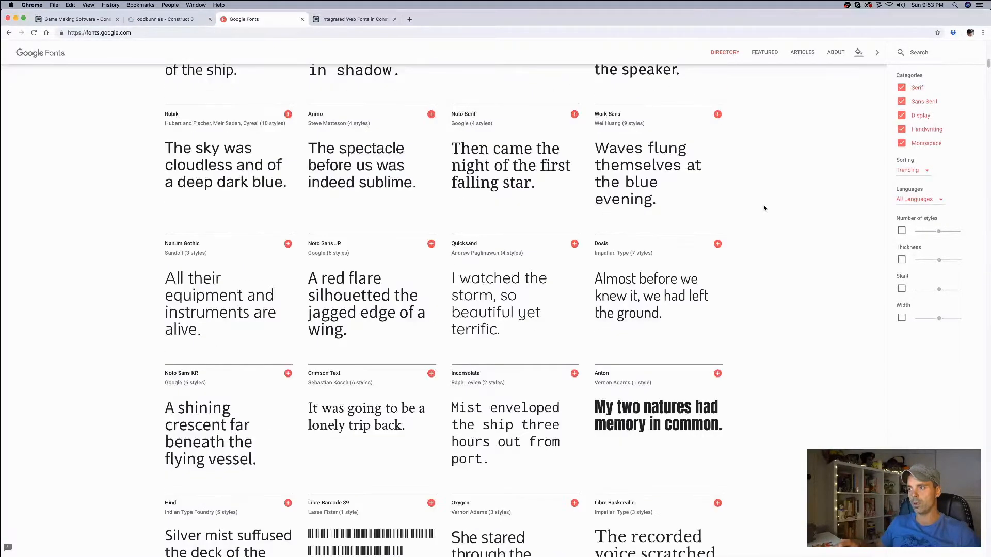
pyautogui.scroll(-10, 765, 219)
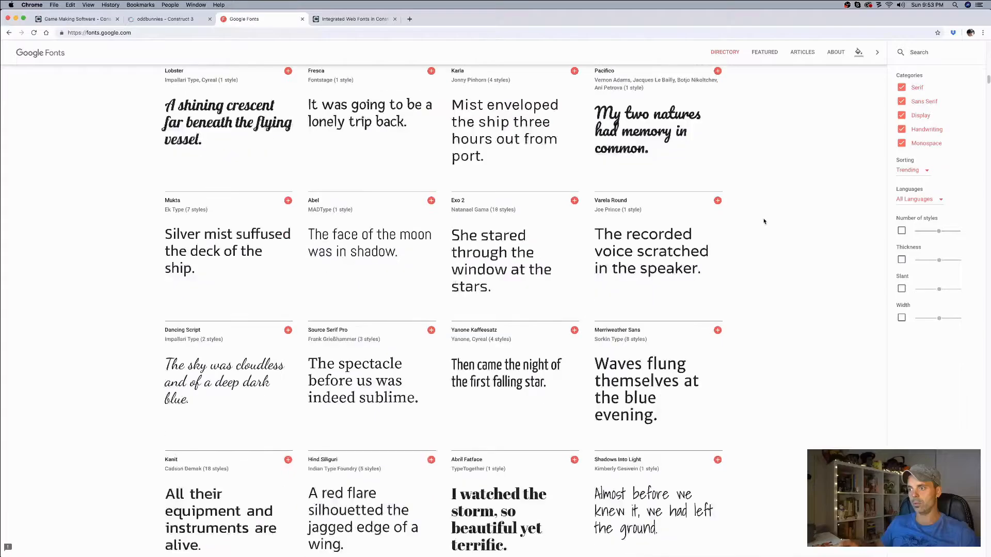
pyautogui.scroll(-10, 763, 226)
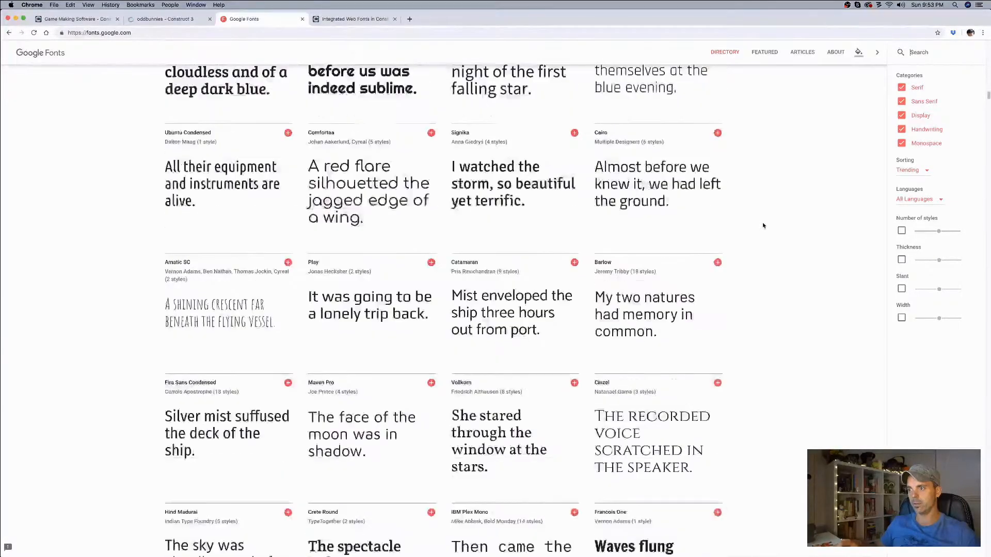
pyautogui.scroll(-10, 762, 225)
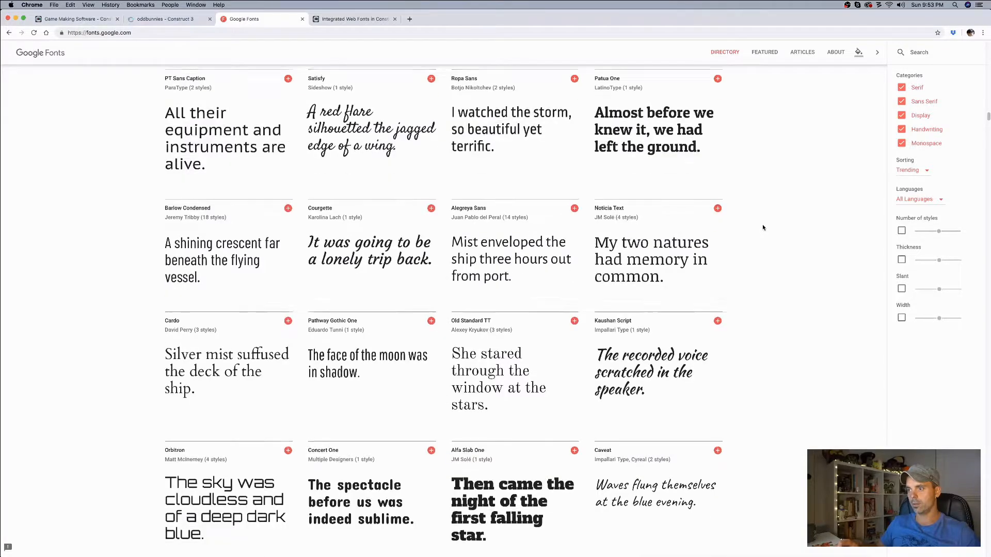
pyautogui.scroll(-6, 762, 227)
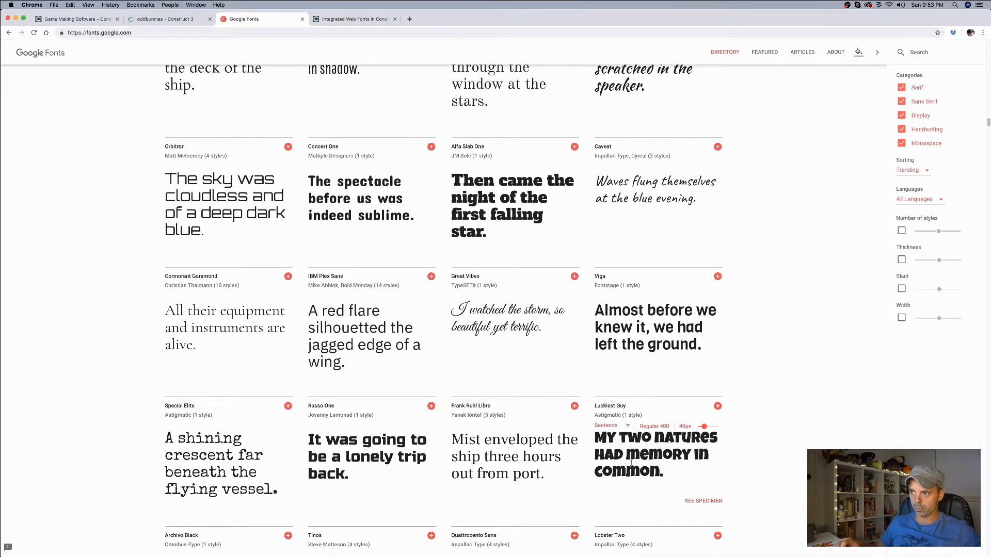
pyautogui.click(717, 407)
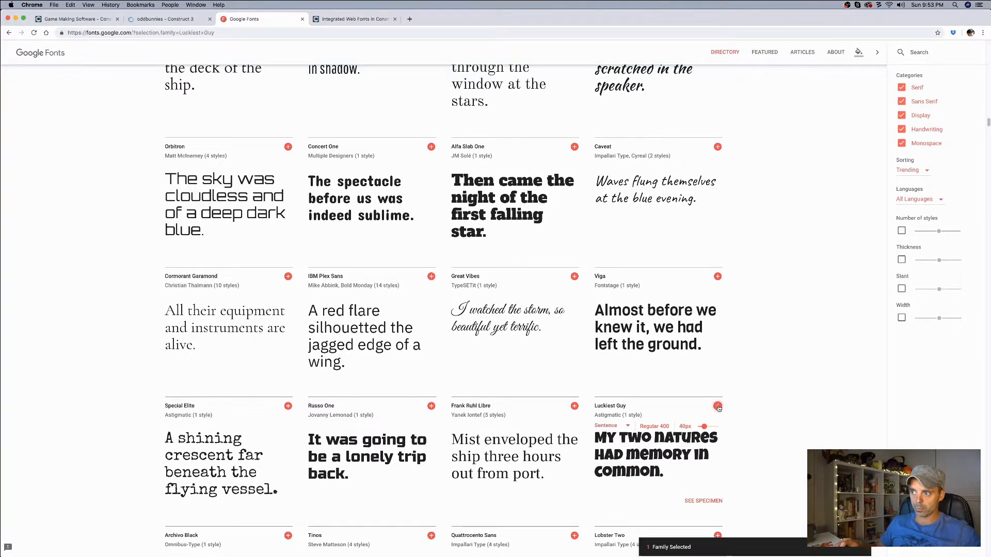
# Step: Download the selected Luckiest Guy font family, show the downloaded zip in Finder and minimize the selection details
pyautogui.click(789, 527)
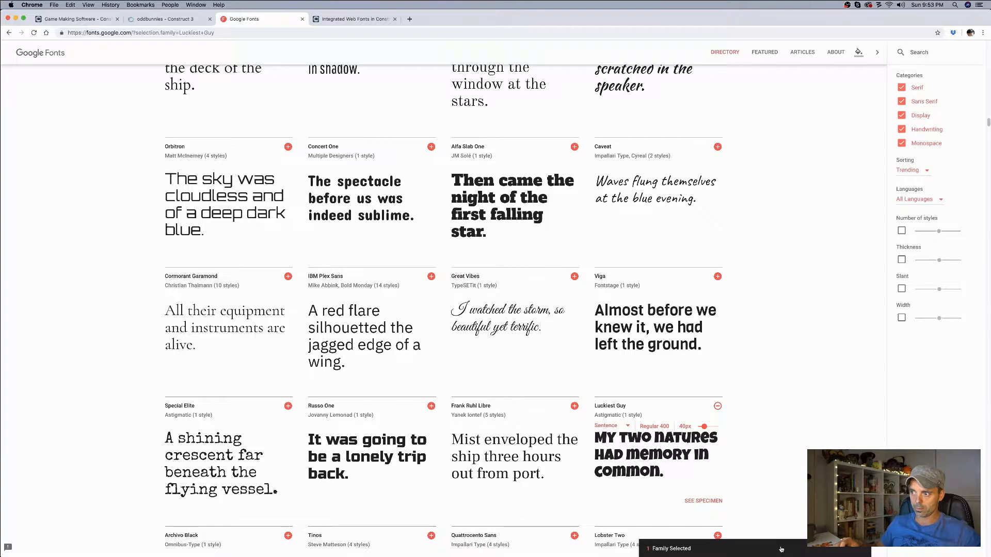
pyautogui.click(755, 550)
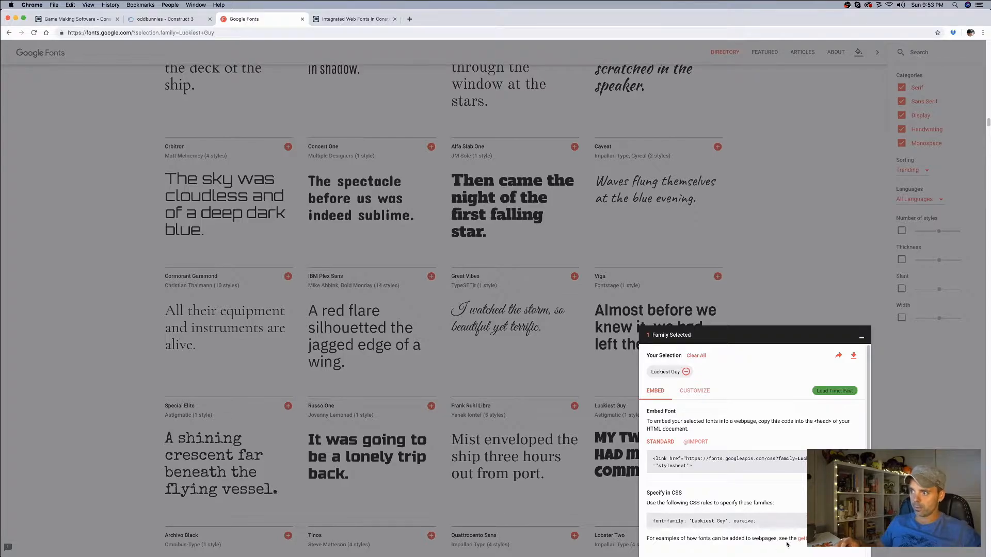
pyautogui.click(854, 358)
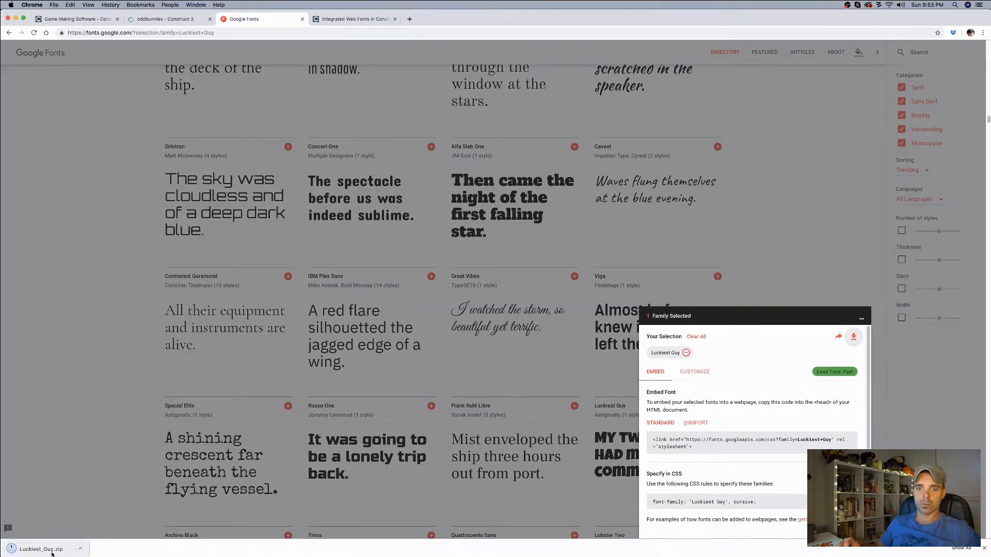
pyautogui.click(81, 550)
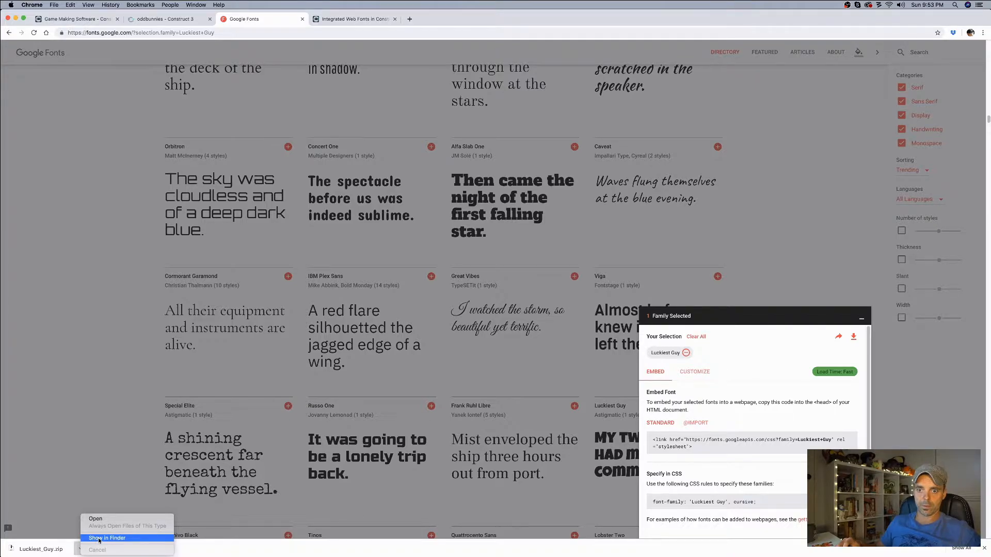
pyautogui.click(99, 539)
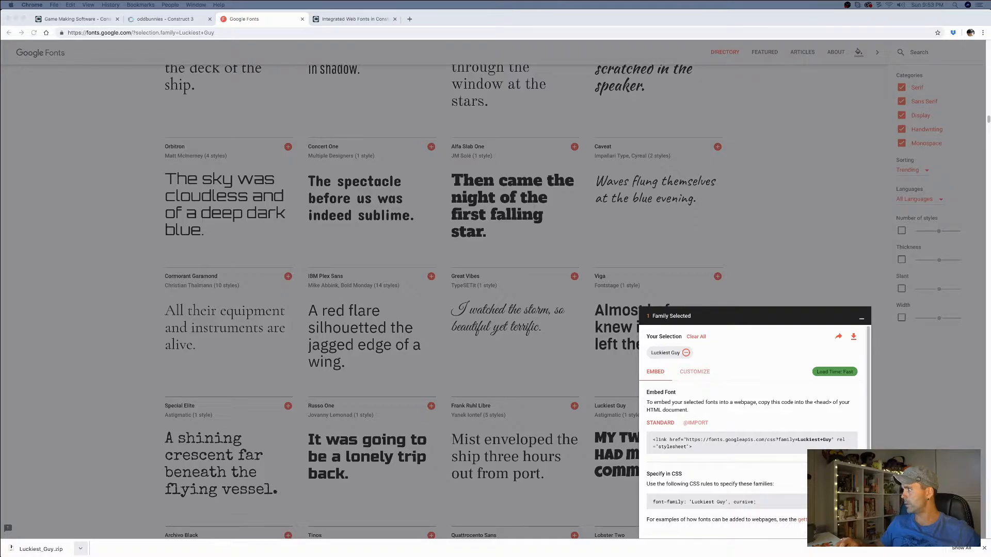
pyautogui.click(862, 321)
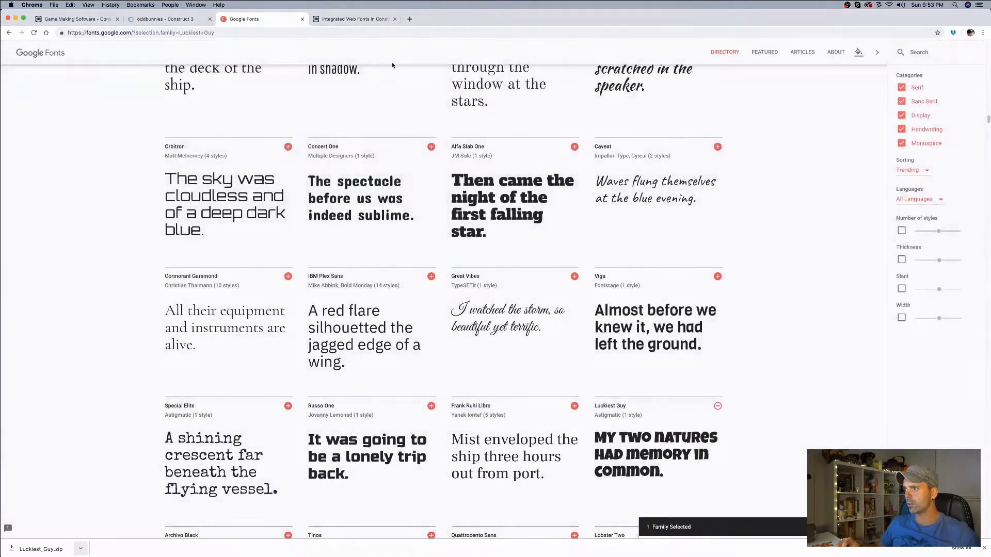
# Step: Switch back to the oddbunnies project in Construct 3, dismiss the download bar and deselect the TextScore object
pyautogui.click(165, 19)
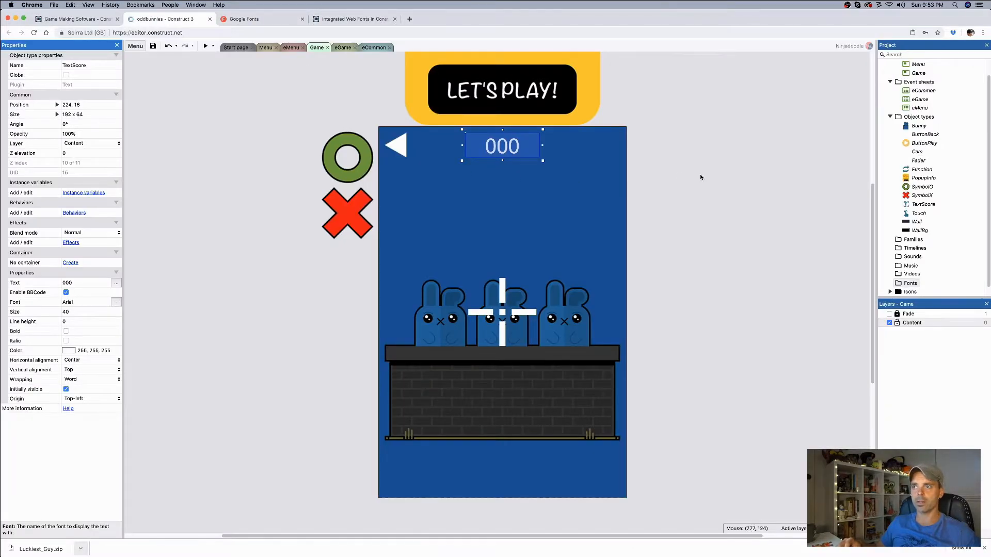
pyautogui.click(983, 550)
pyautogui.click(815, 354)
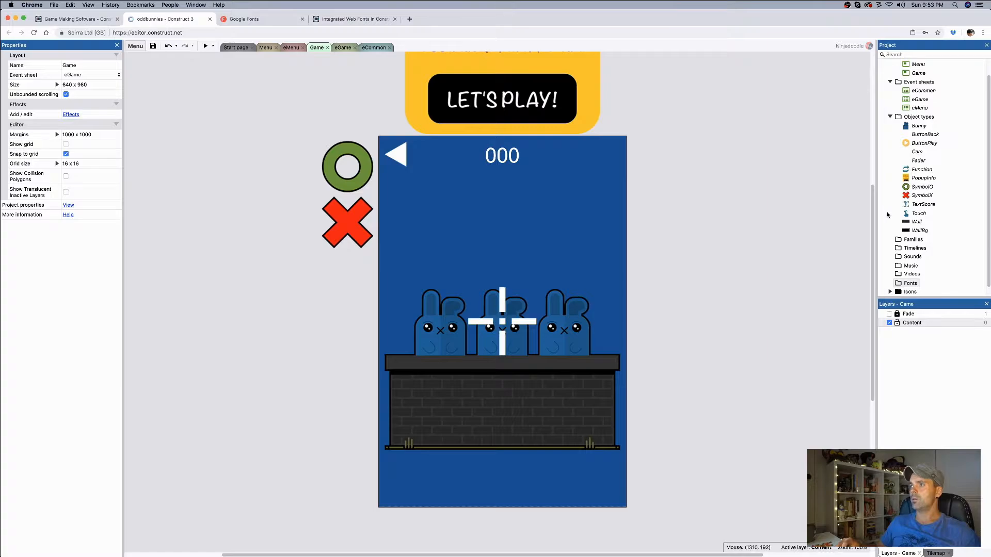
# Step: Import LuckiestGuy-Regular.ttf from the downloaded Luckiest_Guy folder into the project's Fonts folder and check the folder's contents
pyautogui.click(910, 284)
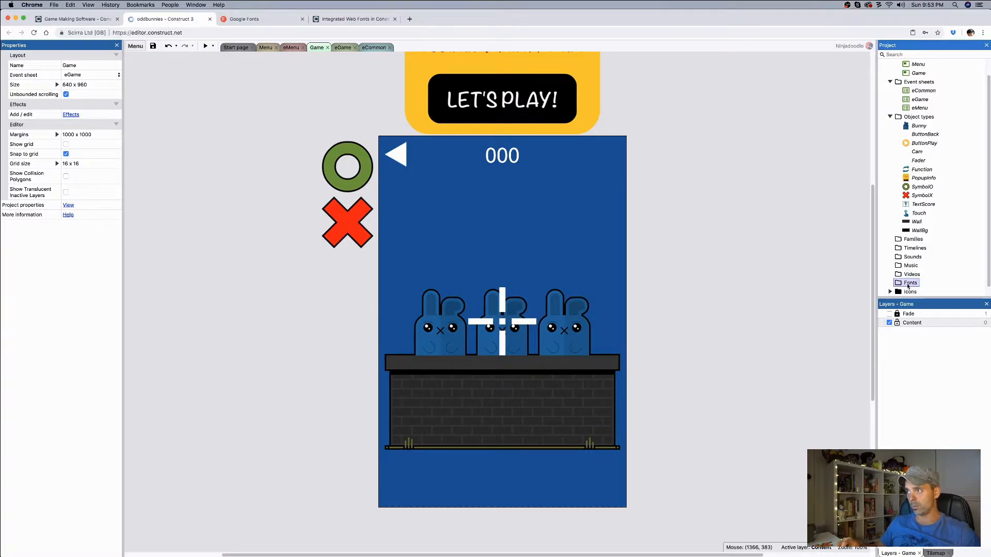
pyautogui.rightClick(910, 285)
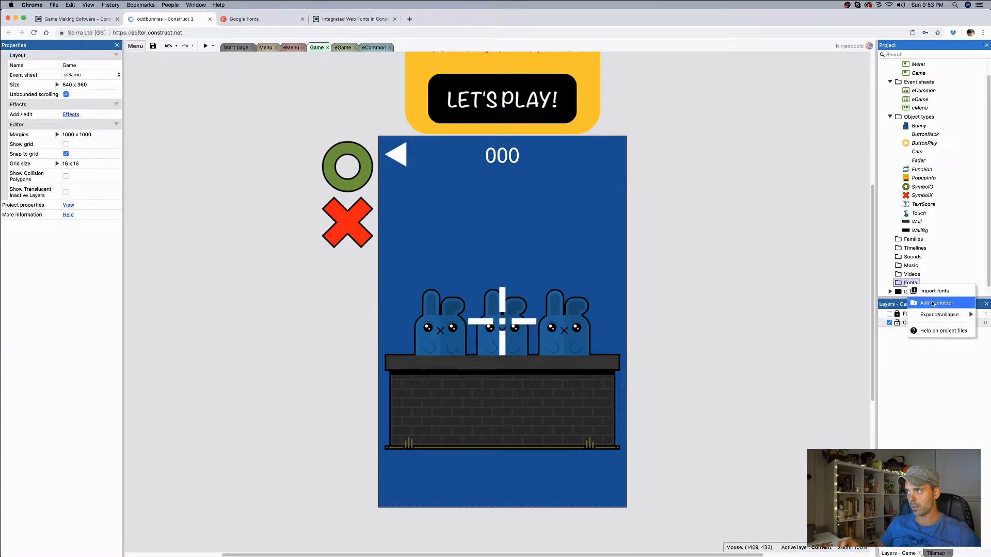
pyautogui.click(917, 291)
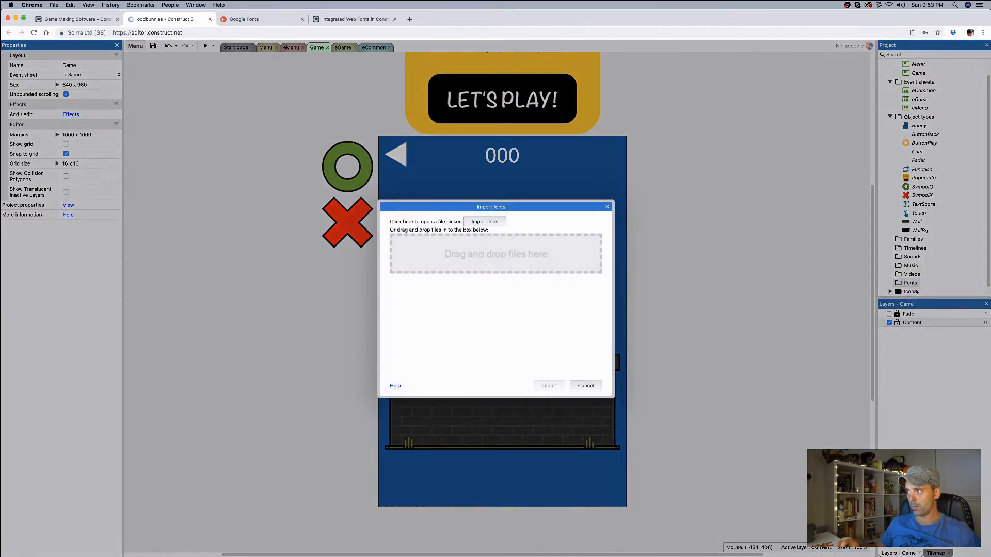
pyautogui.click(485, 222)
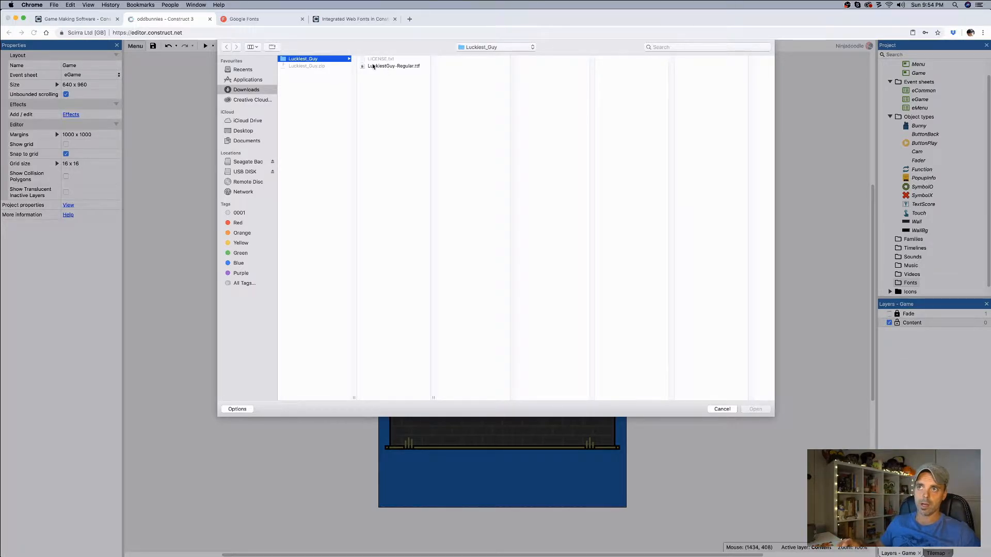
pyautogui.click(394, 66)
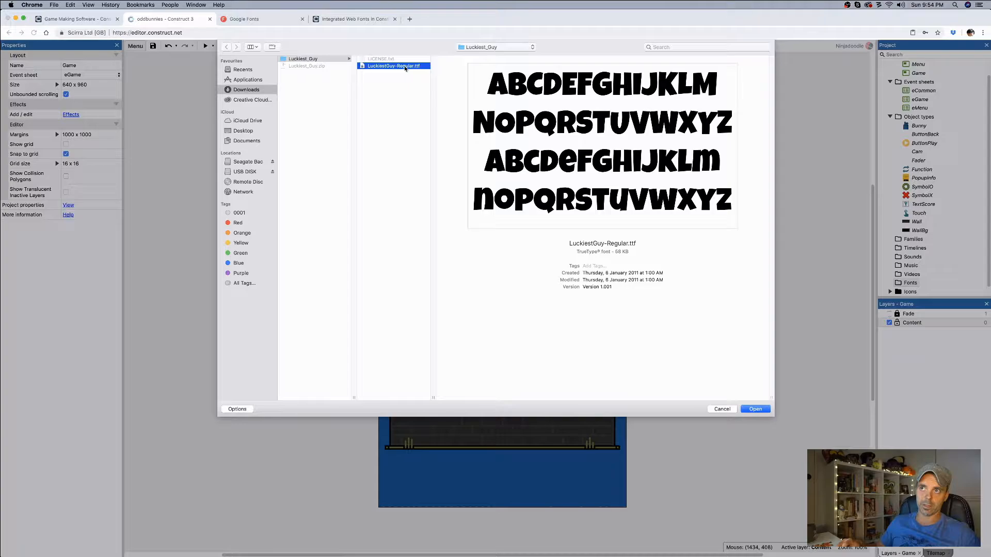
pyautogui.click(755, 409)
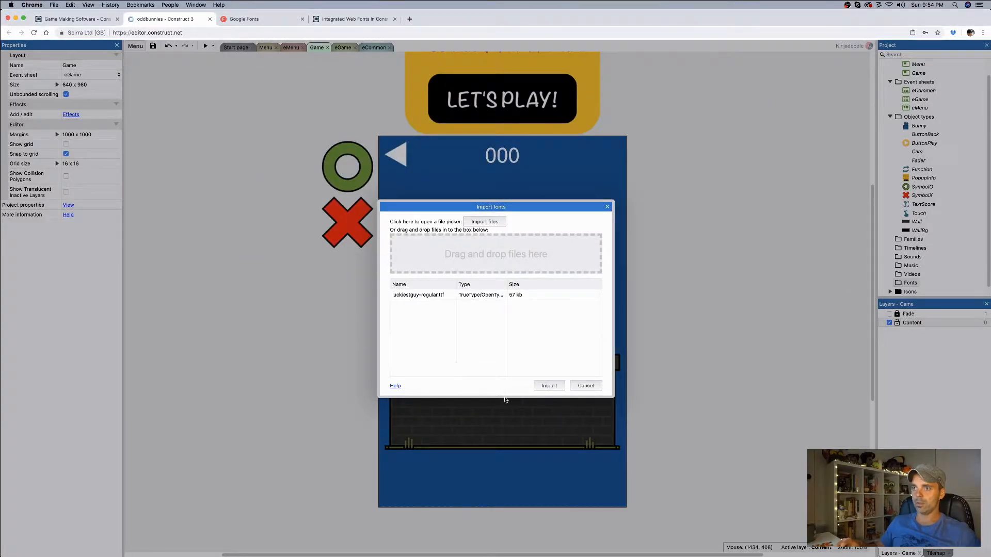
pyautogui.click(549, 387)
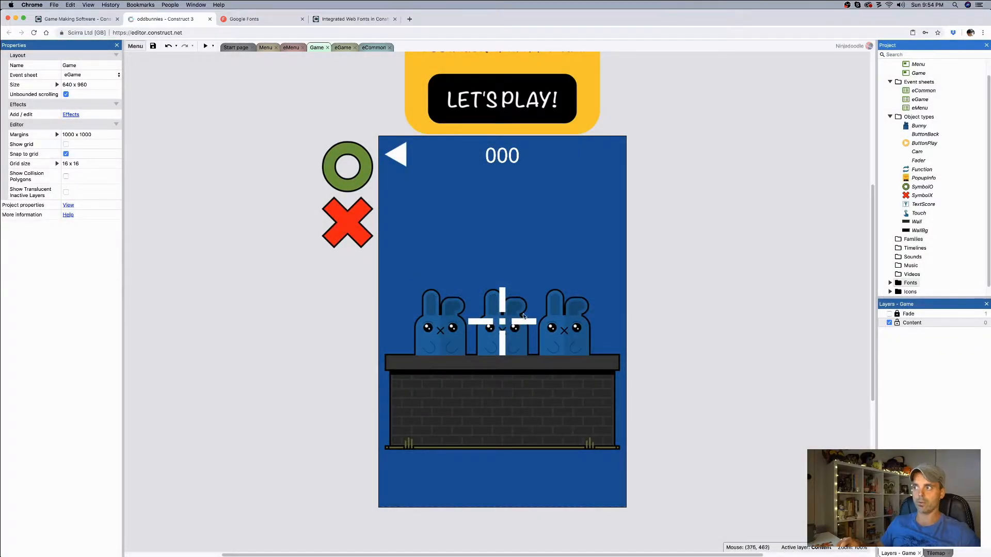
pyautogui.click(890, 284)
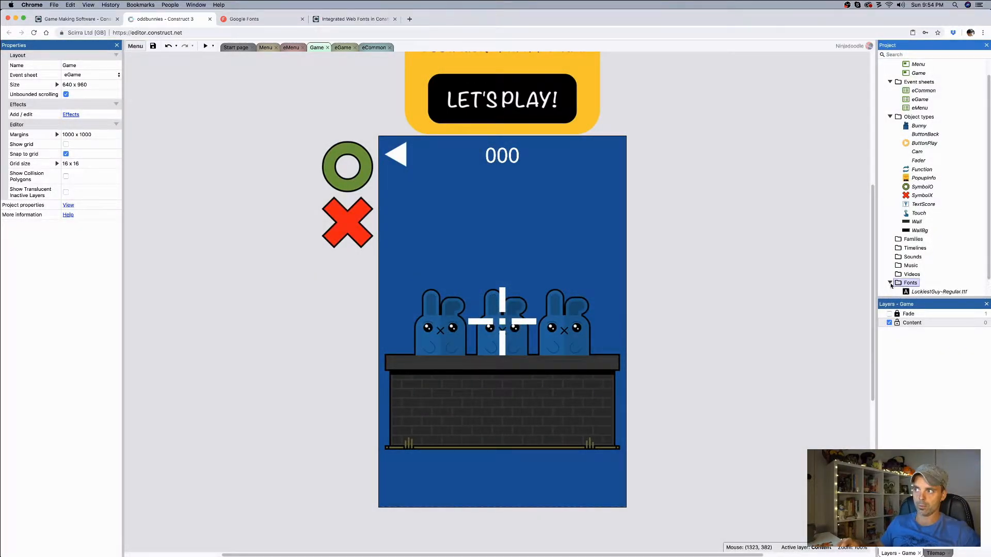
pyautogui.click(890, 283)
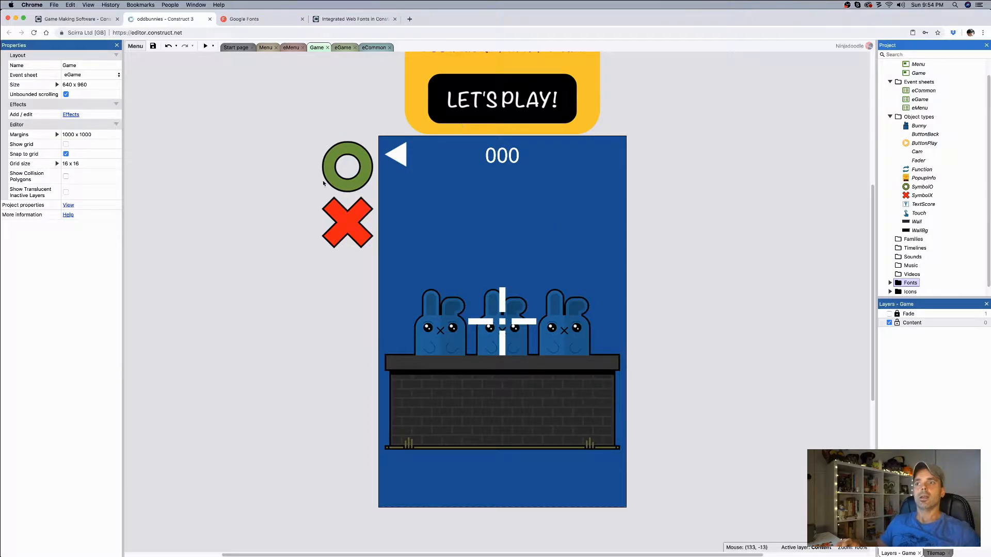
# Step: Set the TextScore object's font to the project web font LuckiestGuy-Regular
pyautogui.click(511, 162)
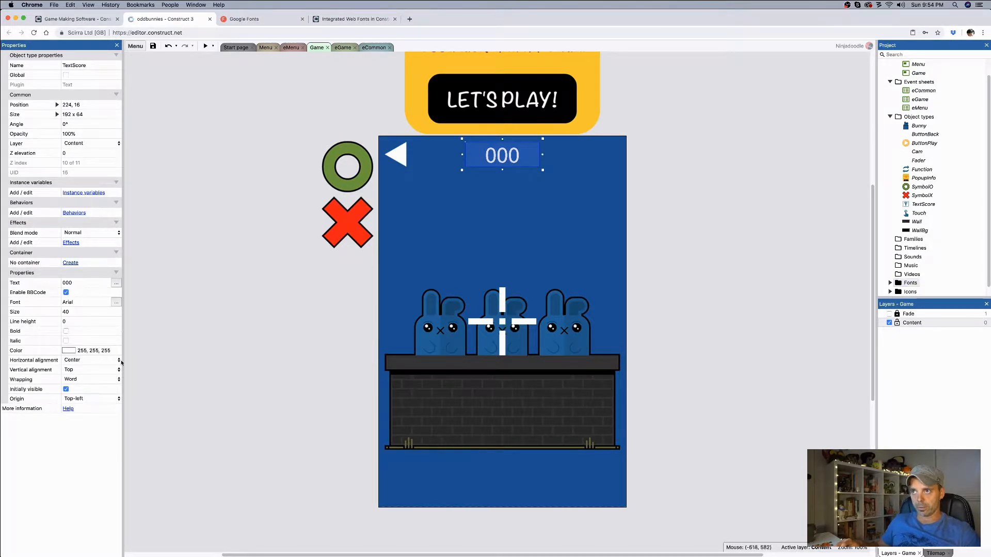
pyautogui.click(117, 304)
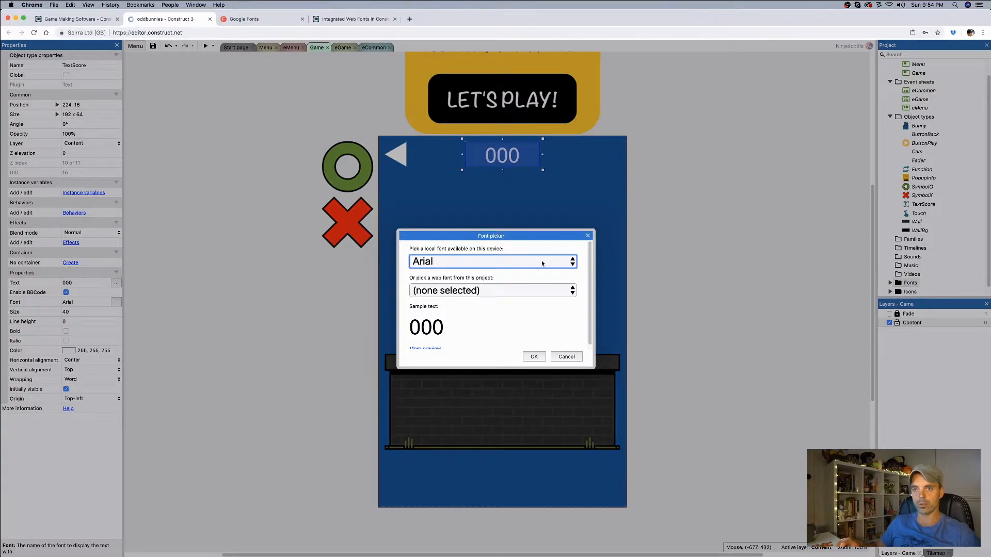
pyautogui.click(490, 293)
pyautogui.click(488, 307)
pyautogui.click(534, 356)
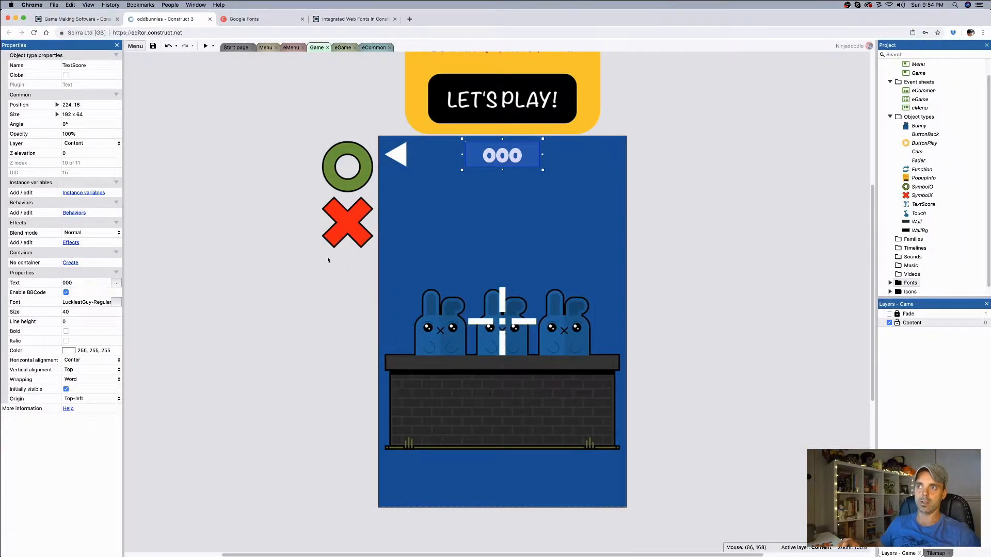
# Step: Change the TextScore object's text to 123 to preview the font's digits, and deselect the object
pyautogui.click(75, 282)
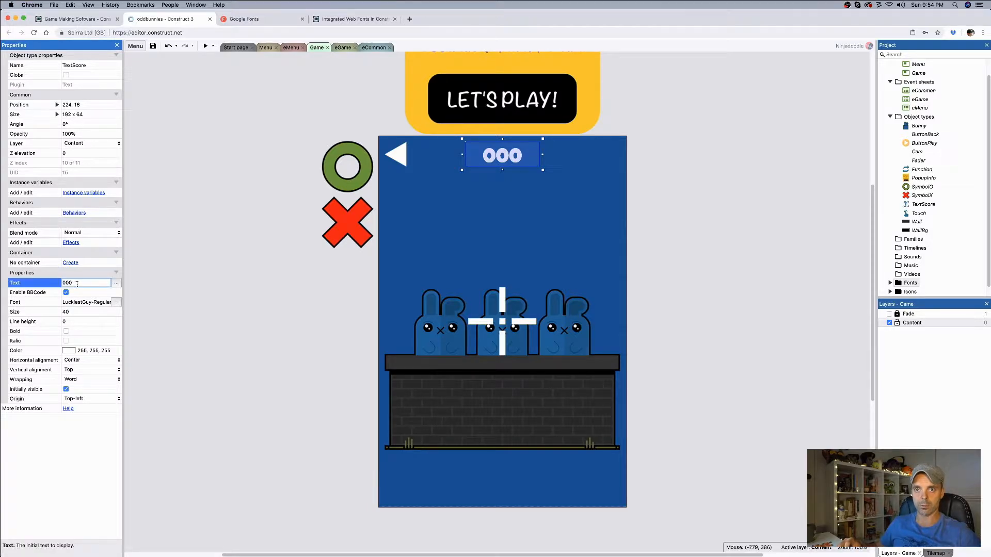
pyautogui.write('123')
pyautogui.click(605, 247)
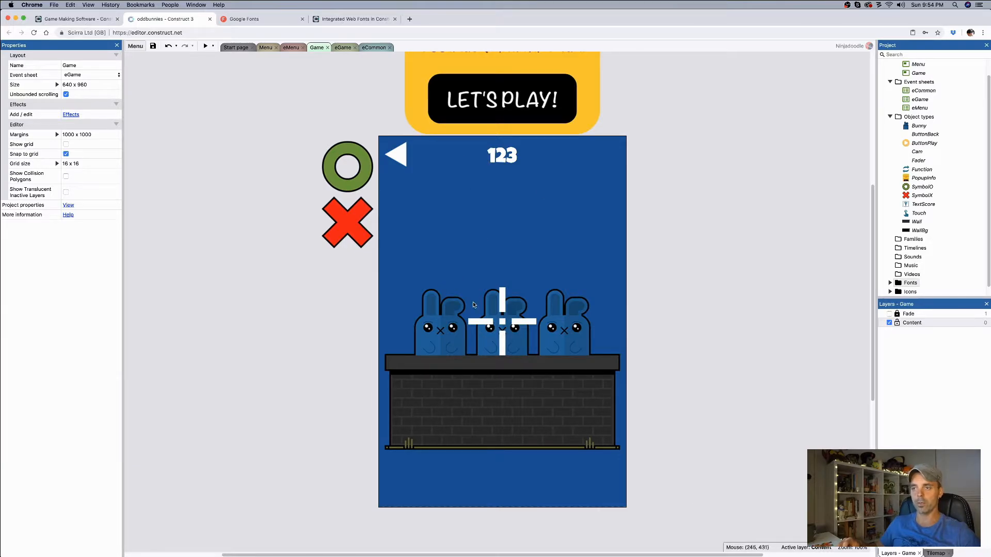
pyautogui.click(467, 154)
pyautogui.click(419, 143)
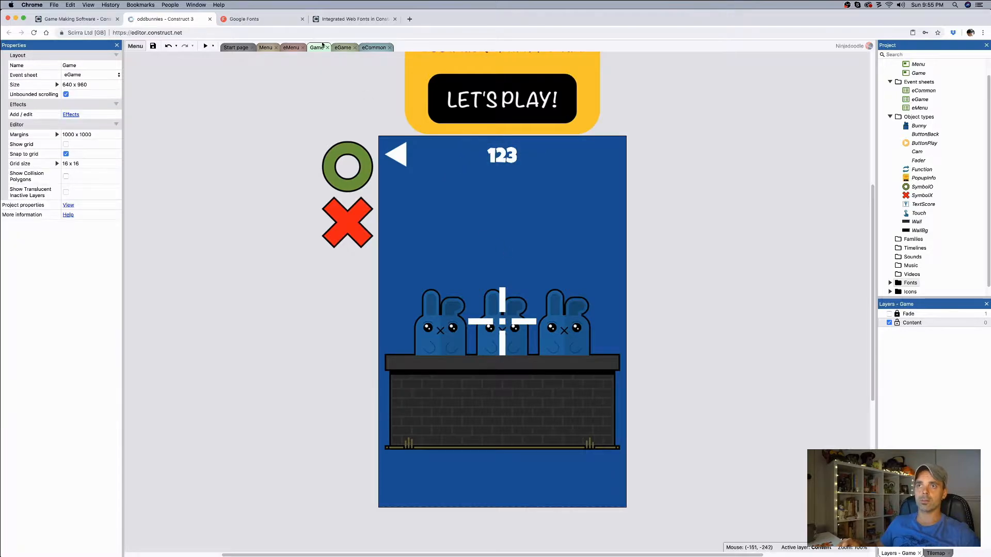
# Step: Add a global number variable Score with initial value 0 to the eGame event sheet and place it between Pick and Playing
pyautogui.click(343, 47)
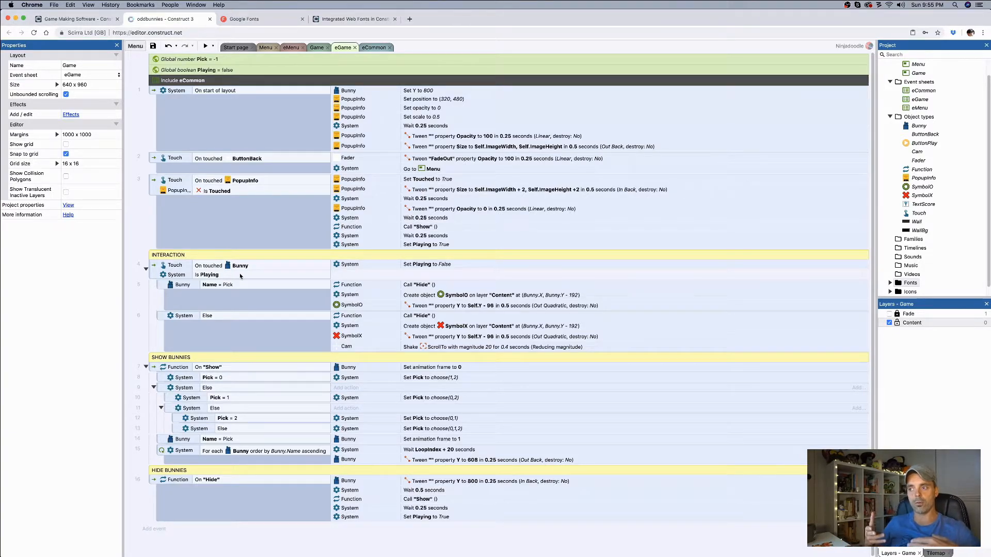
pyautogui.rightClick(134, 75)
pyautogui.click(170, 115)
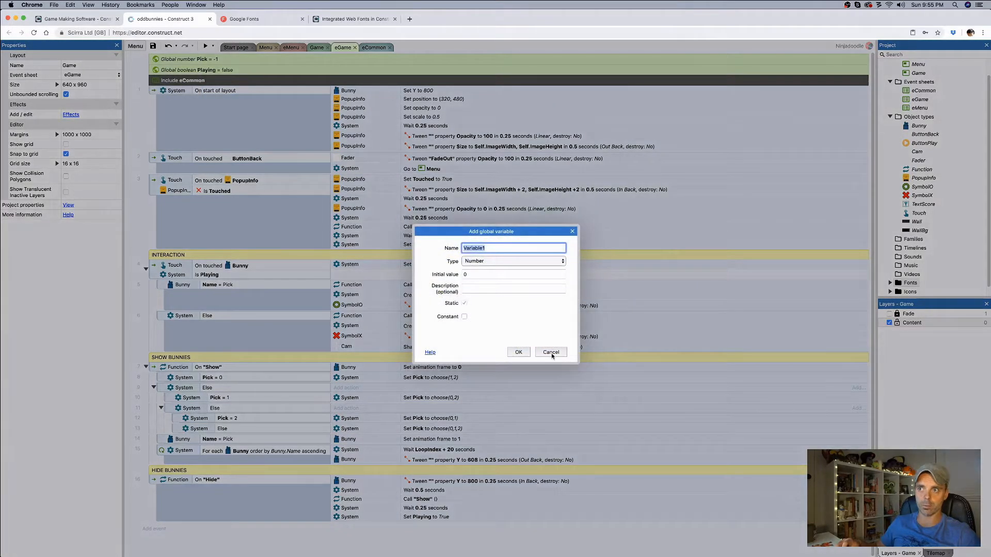
pyautogui.write('Score')
pyautogui.press('Return')
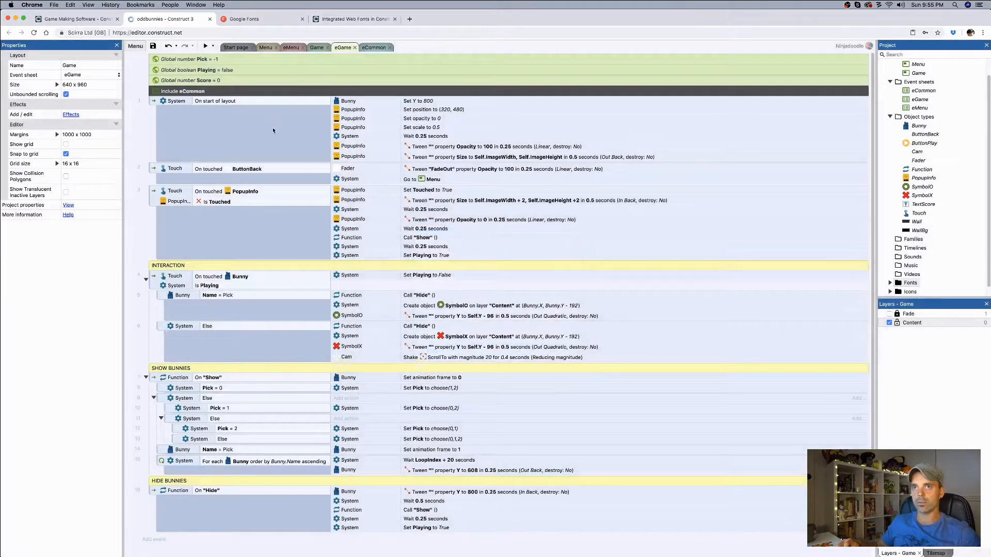
pyautogui.moveTo(235, 81); pyautogui.dragTo(234, 67)
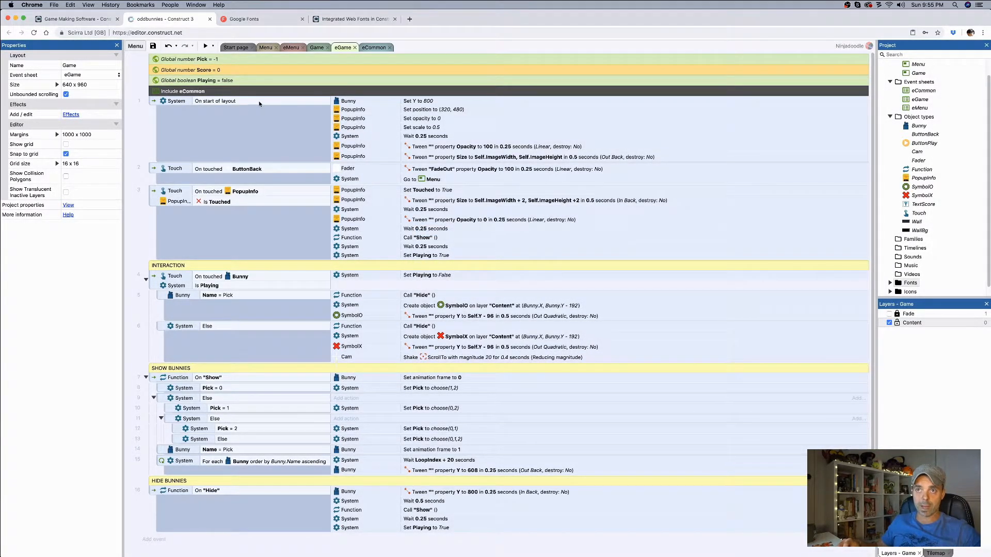
# Step: Add a System action to the On start of layout event that sets Score to 0, placed directly after the Bunny Set Y action
pyautogui.click(153, 114)
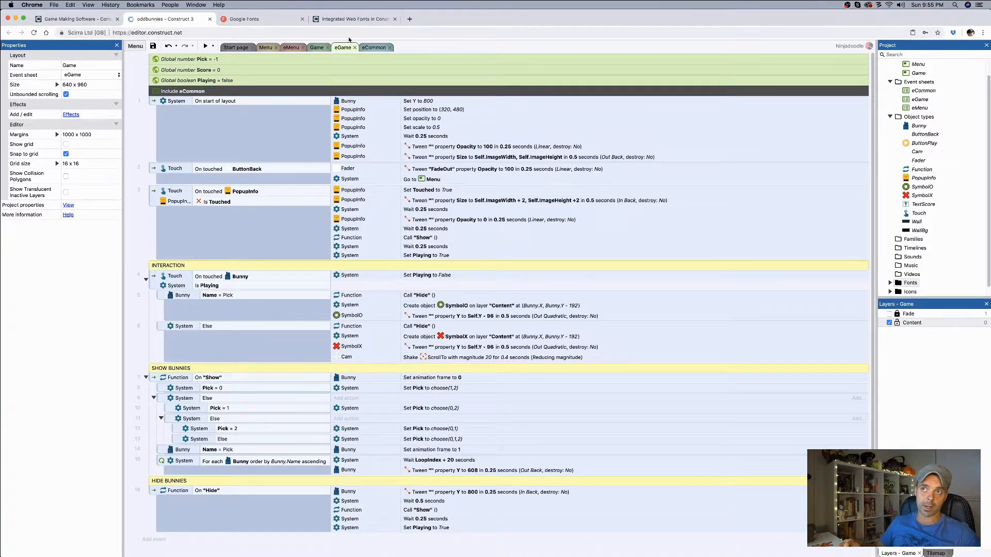
pyautogui.click(361, 101)
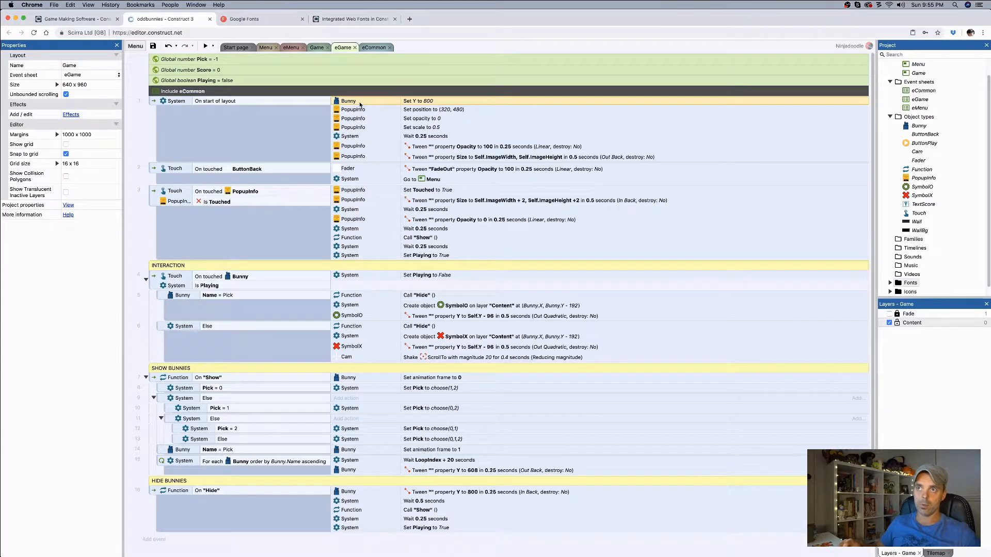
pyautogui.rightClick(360, 103)
pyautogui.click(394, 121)
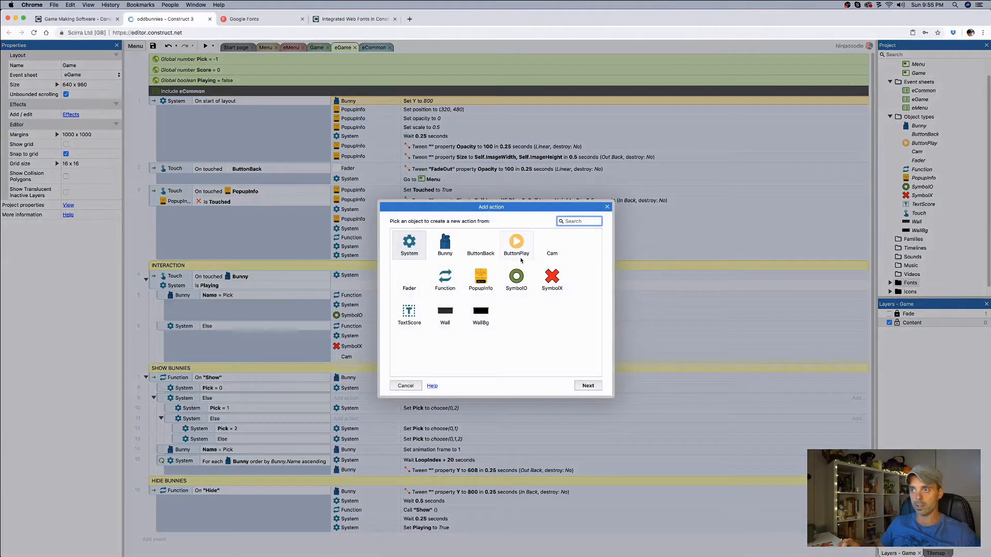
pyautogui.doubleClick(413, 247)
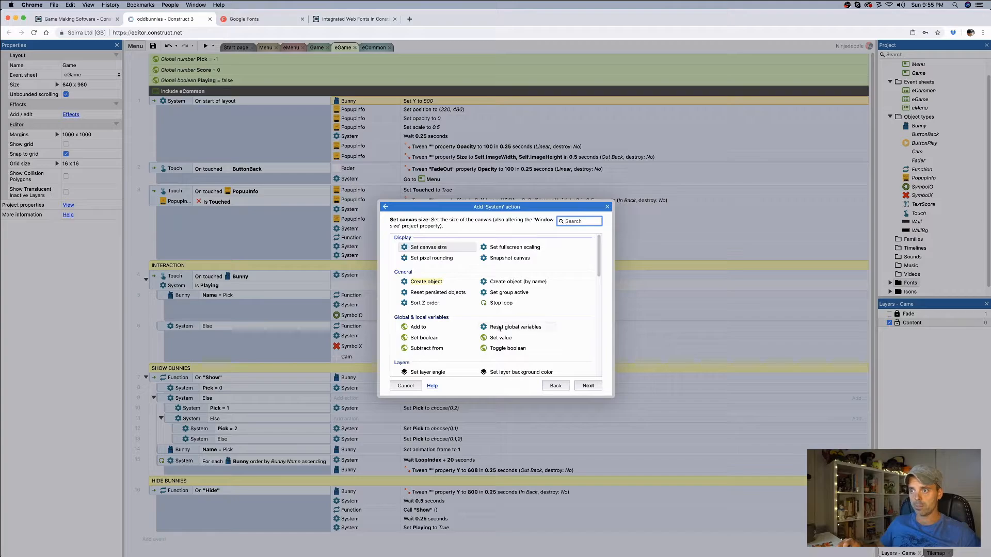
pyautogui.doubleClick(516, 338)
pyautogui.click(686, 340)
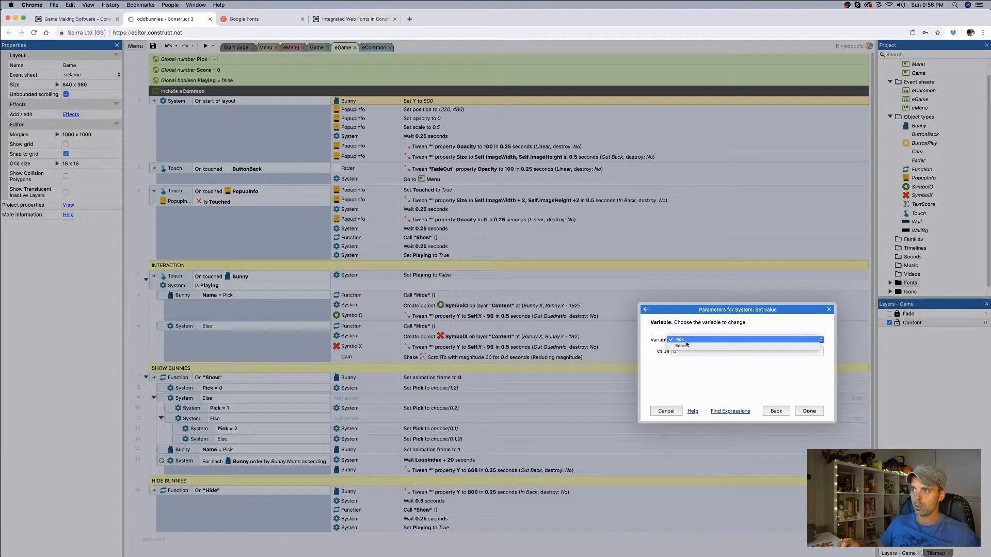
pyautogui.click(689, 349)
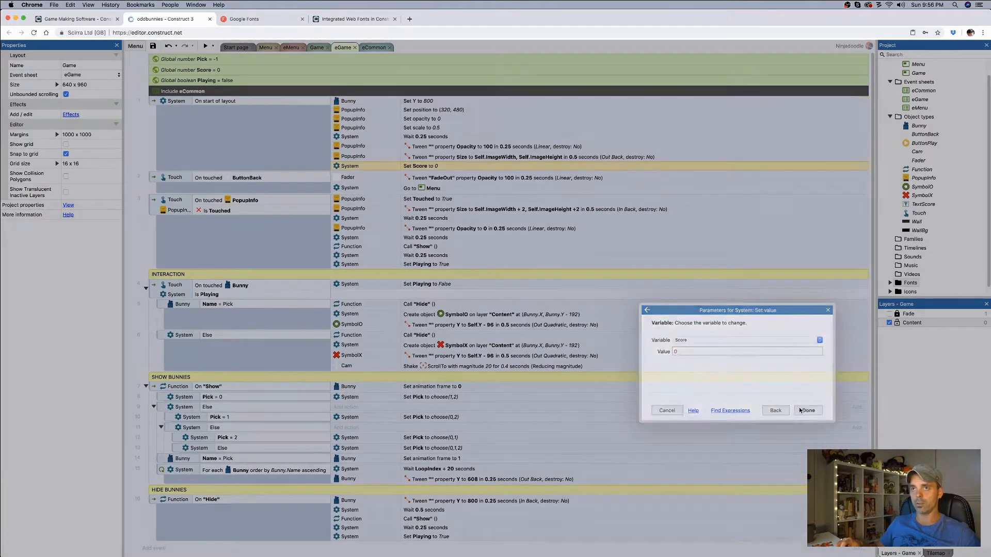
pyautogui.click(809, 412)
pyautogui.moveTo(398, 169); pyautogui.dragTo(395, 109)
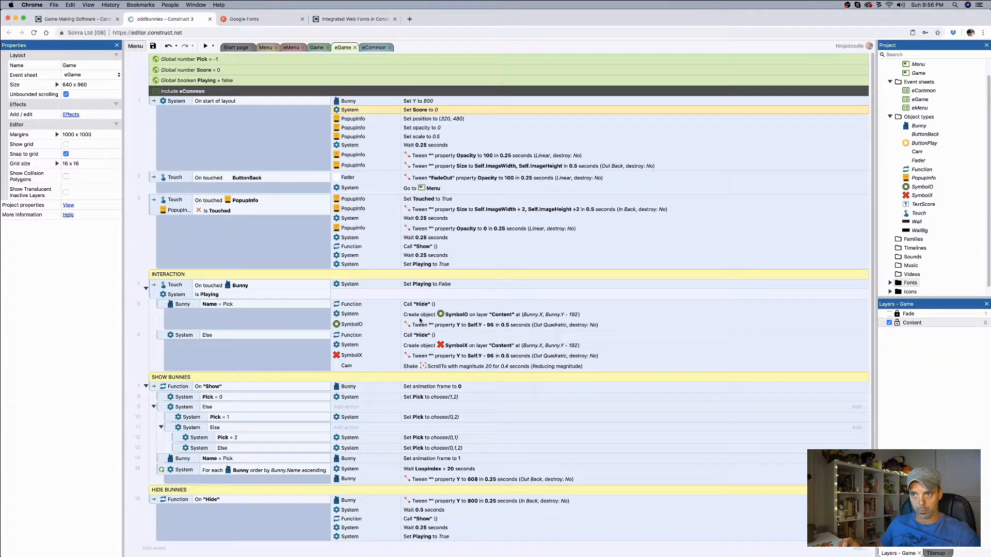
# Step: Add a System action adding 1 to Score under the Bunny Name = Pick condition, placed directly after the Hide function call
pyautogui.click(379, 313)
pyautogui.rightClick(378, 314)
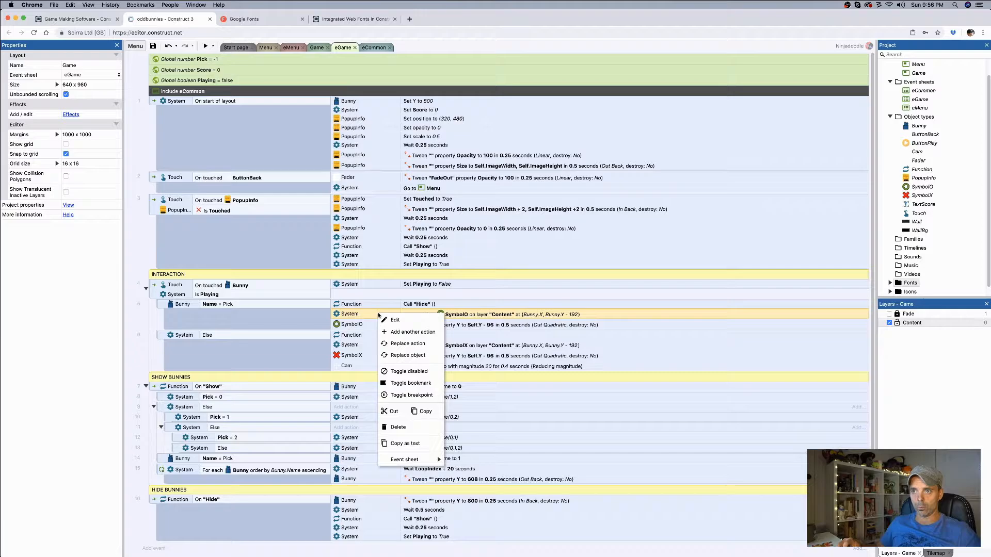
pyautogui.click(408, 332)
pyautogui.doubleClick(413, 251)
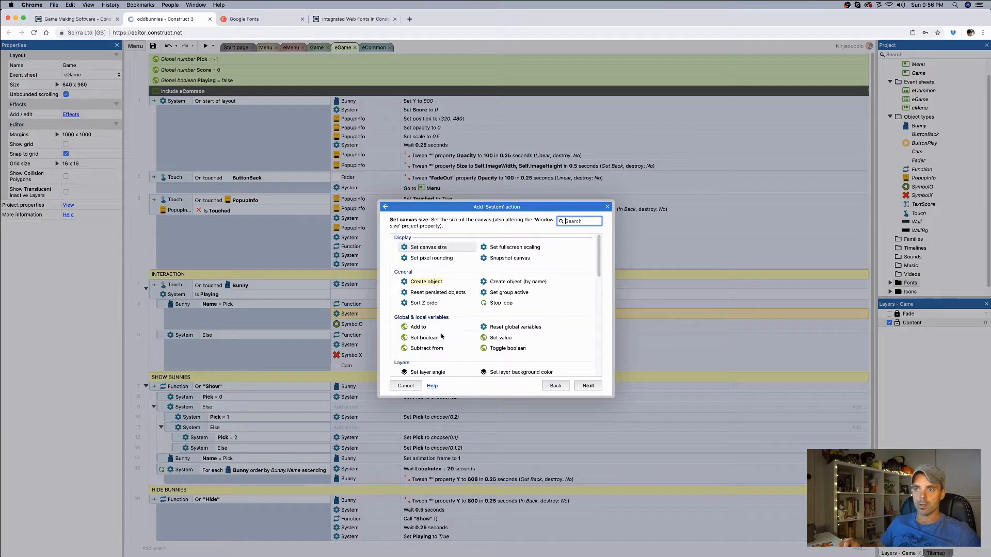
pyautogui.doubleClick(492, 340)
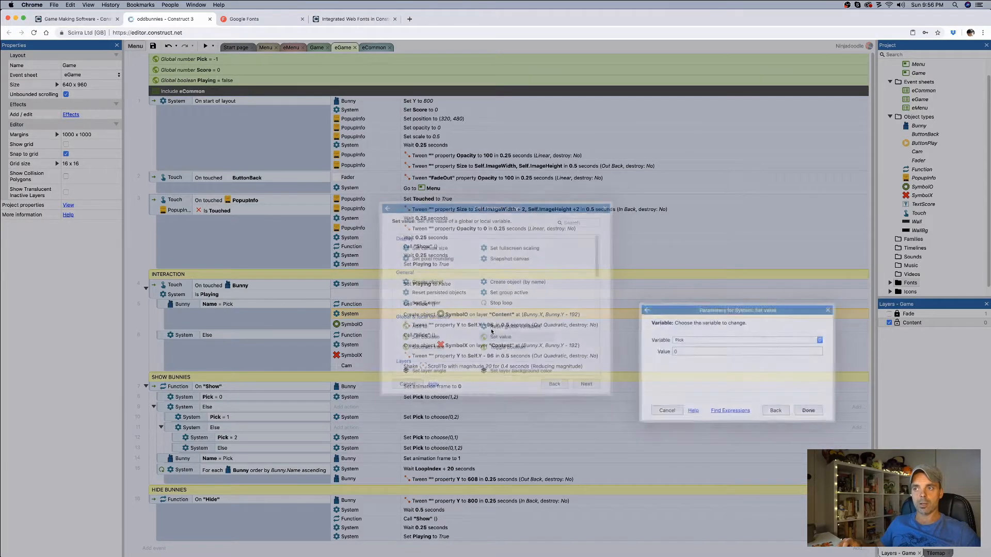
pyautogui.click(692, 340)
pyautogui.click(673, 345)
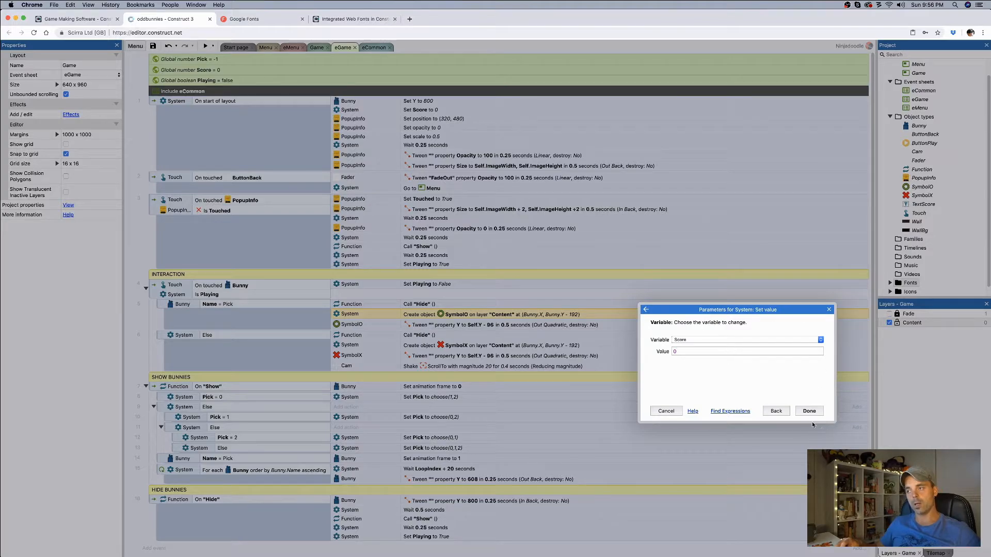
pyautogui.click(775, 411)
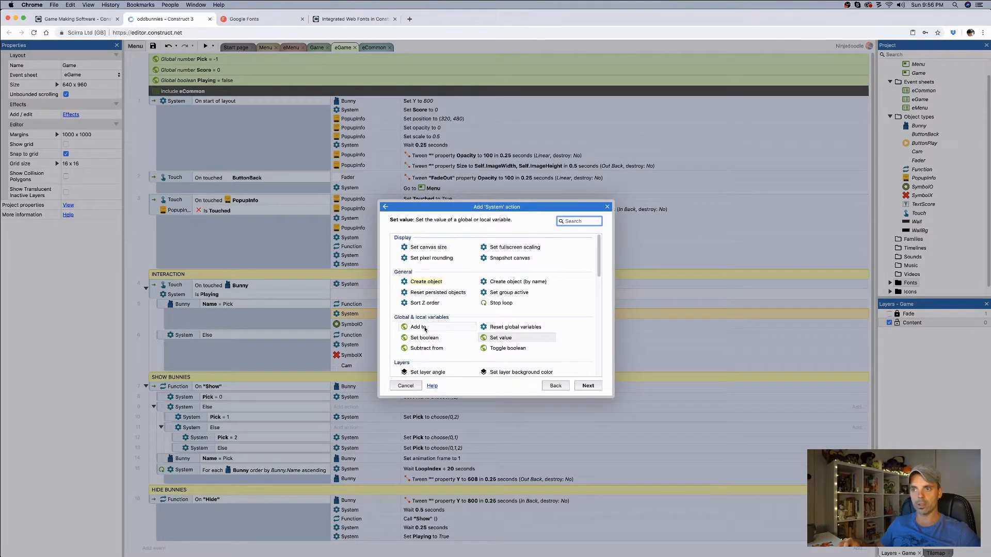
pyautogui.doubleClick(418, 327)
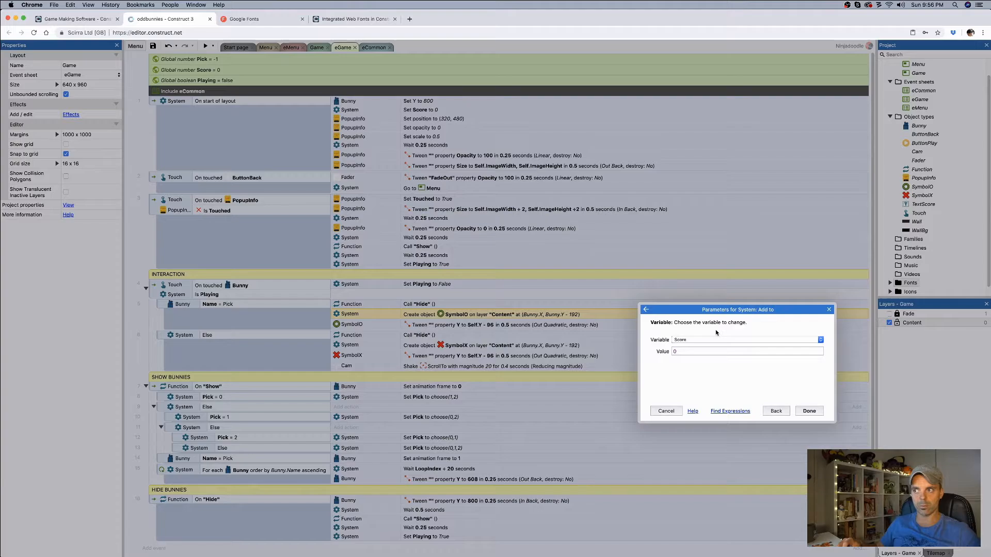
pyautogui.write('1')
pyautogui.click(809, 411)
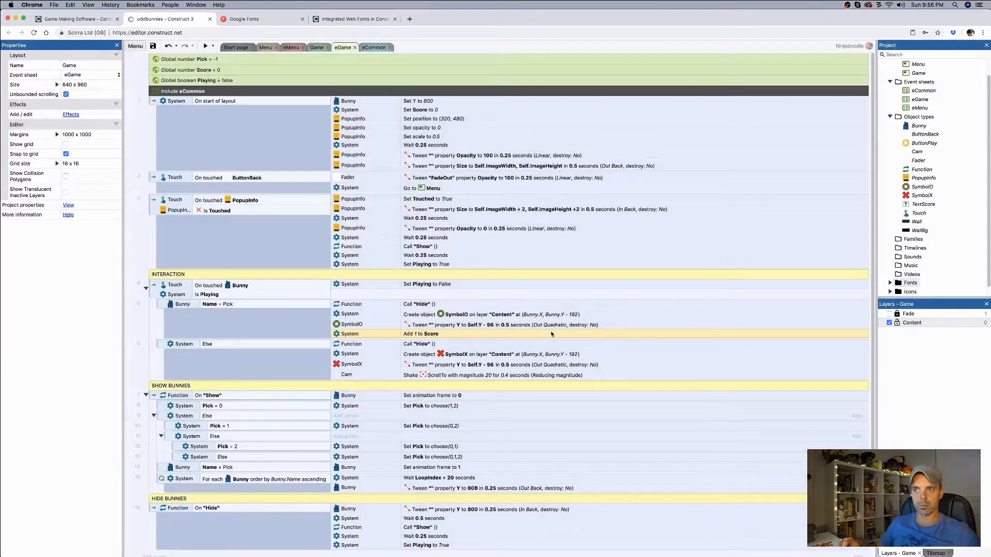
pyautogui.moveTo(431, 335); pyautogui.dragTo(435, 314)
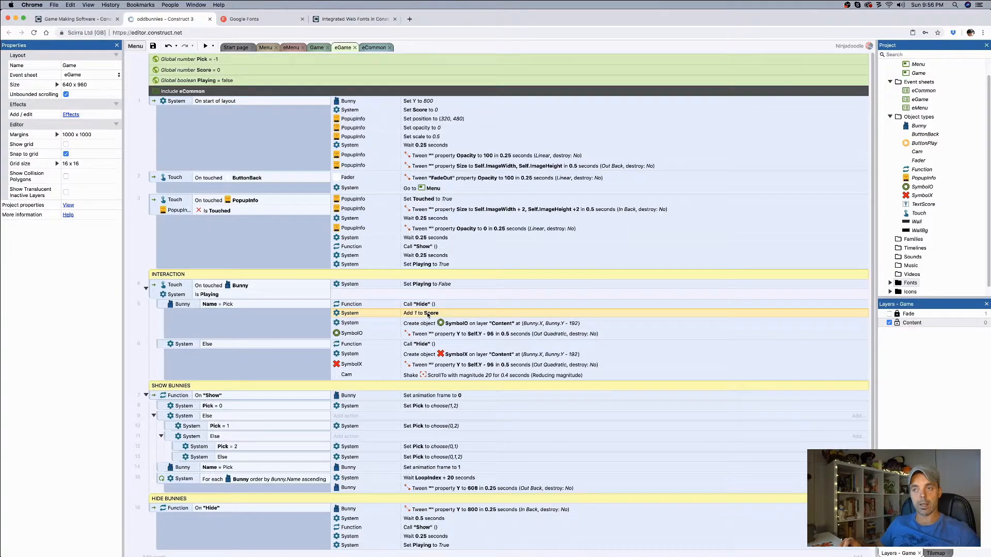
# Step: Add a TextScore action that sets its text to the Score variable, placed directly after the Add 1 to Score action
pyautogui.rightClick(427, 314)
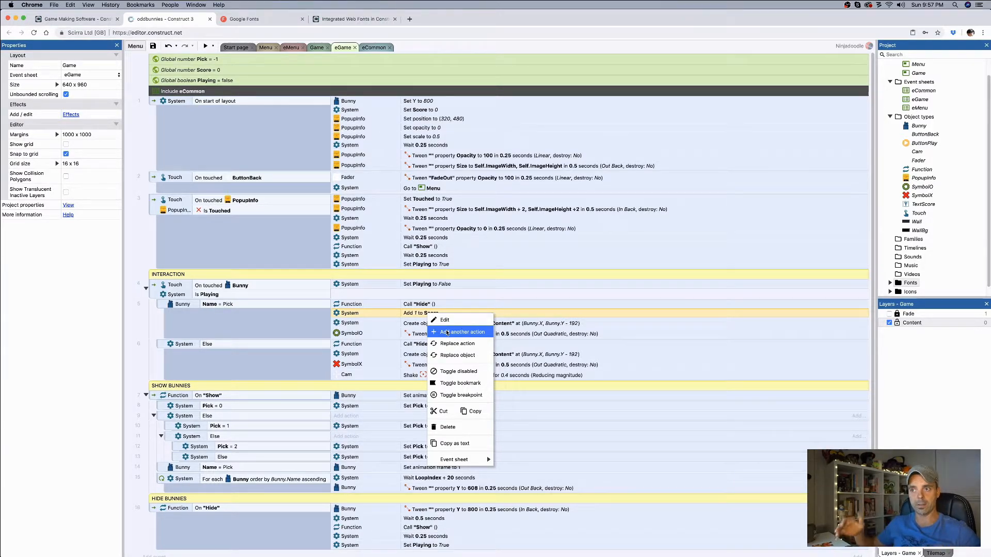
pyautogui.click(447, 333)
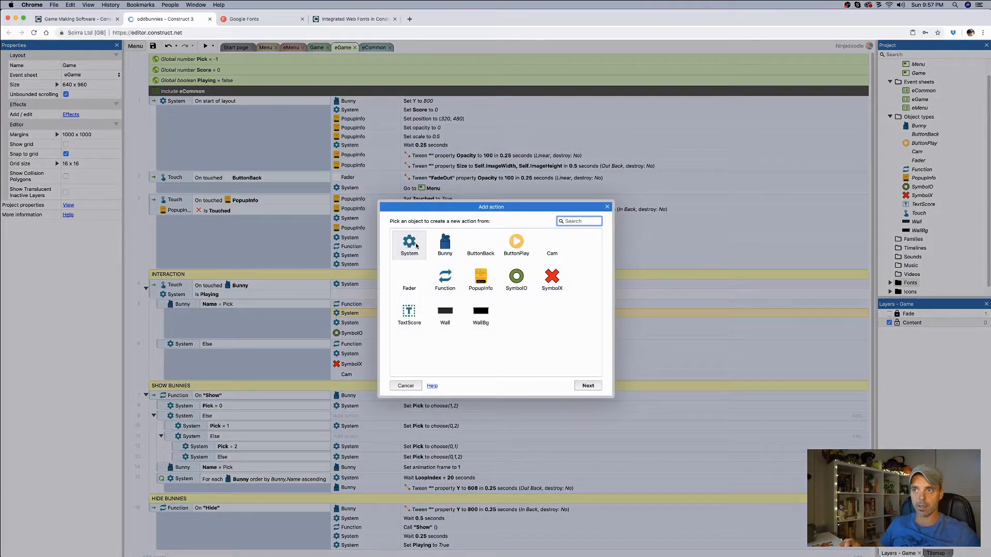
pyautogui.doubleClick(409, 313)
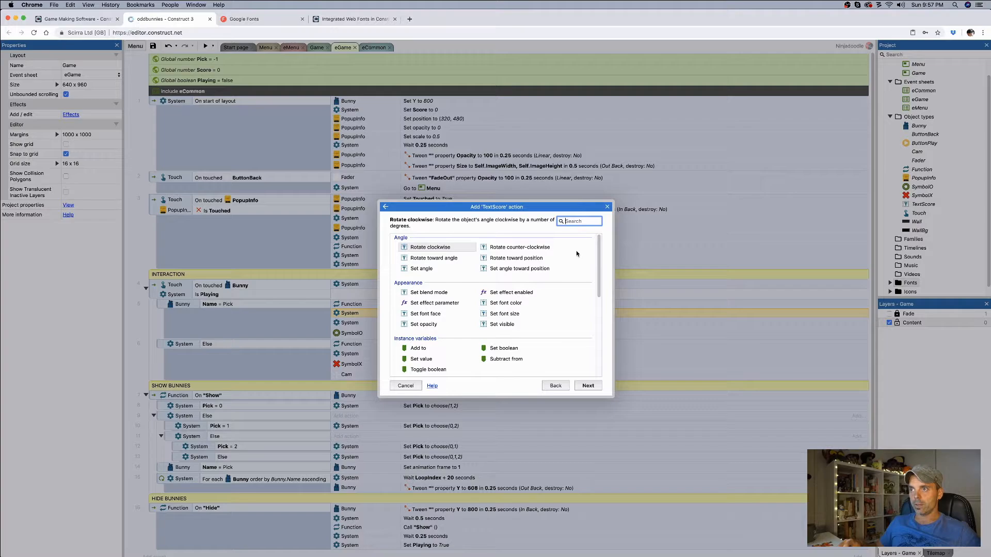
pyautogui.scroll(-5, 572, 269)
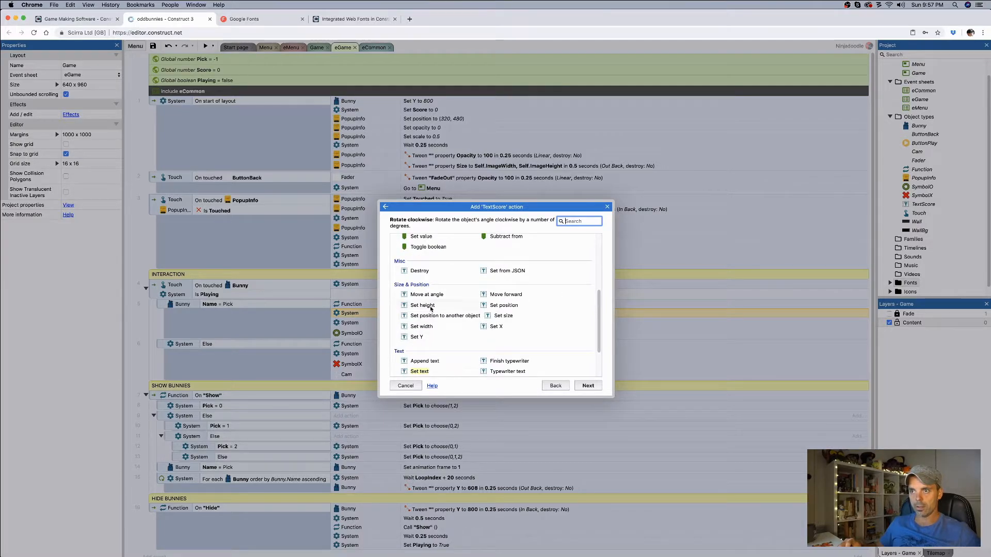
pyautogui.doubleClick(430, 372)
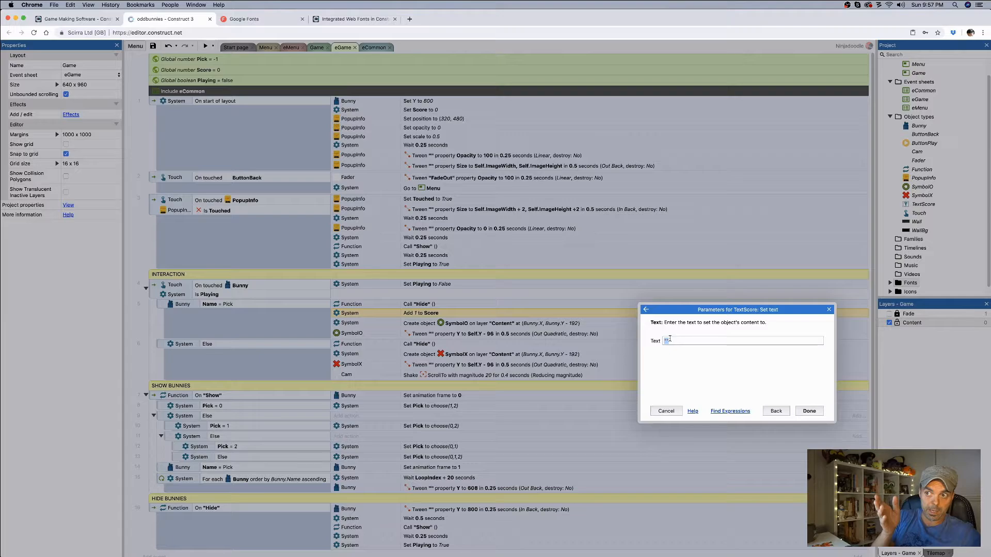
pyautogui.write('core')
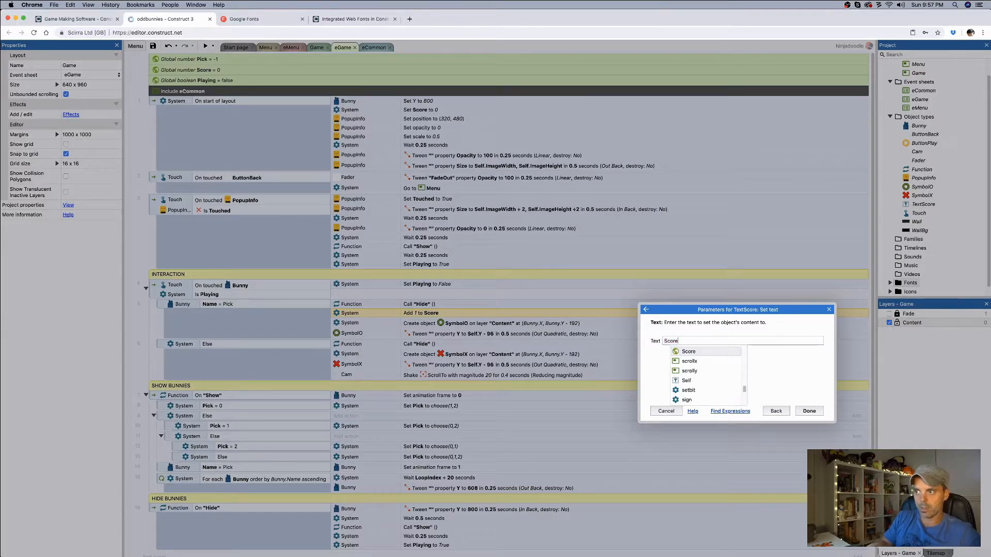
pyautogui.press('Return')
pyautogui.press('Return')
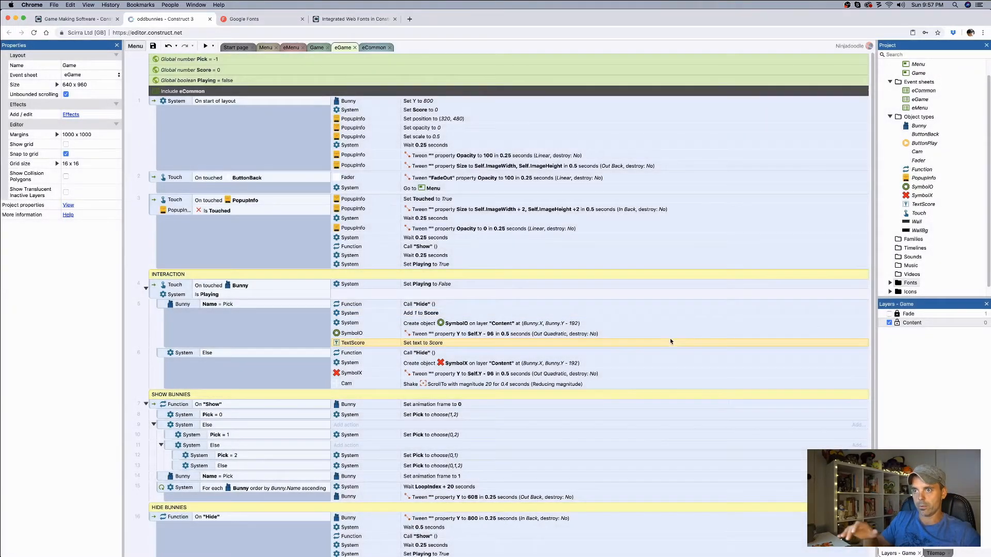
pyautogui.moveTo(428, 344); pyautogui.dragTo(433, 321)
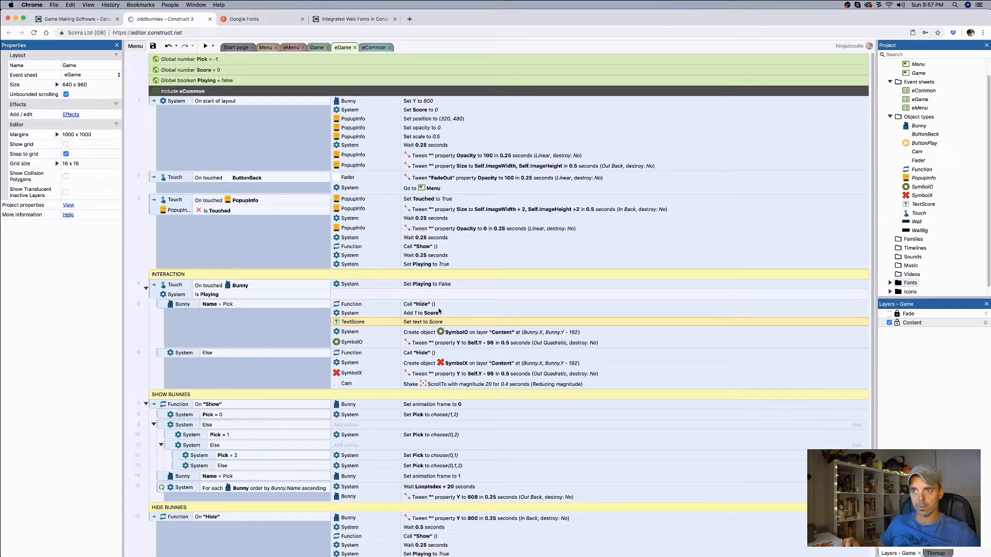
# Step: Preview the game, play a few rounds by tapping bunnies to test the score display, and close the preview
pyautogui.click(205, 48)
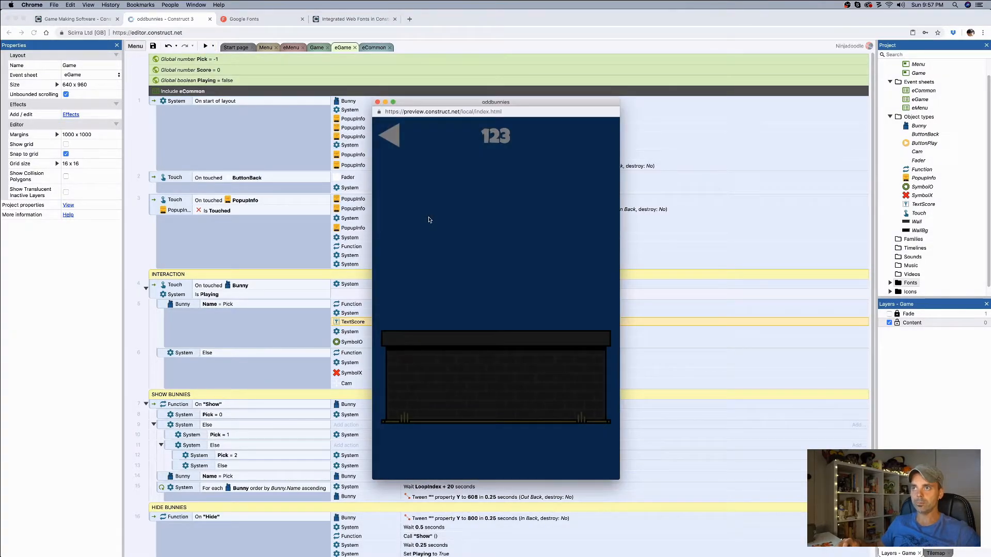
pyautogui.click(496, 356)
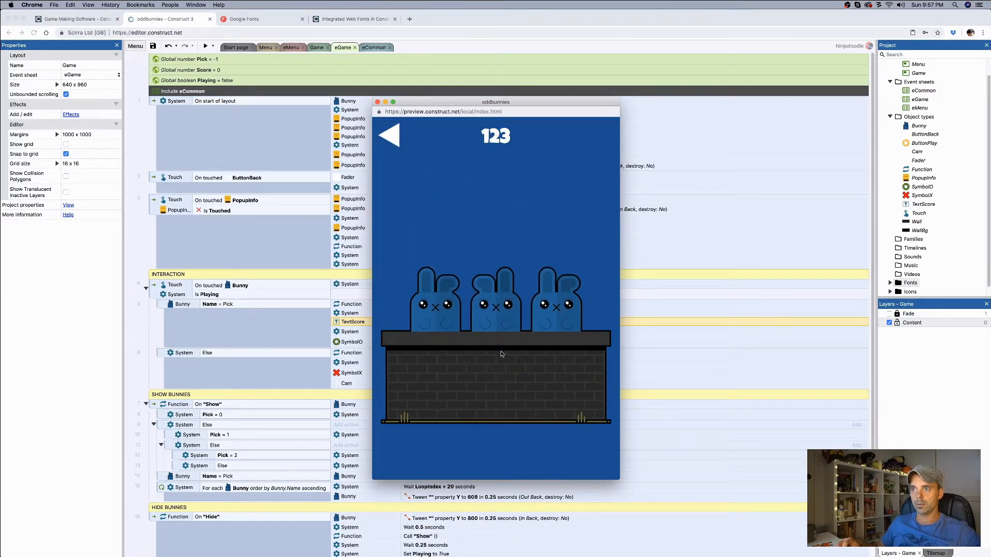
pyautogui.click(494, 316)
pyautogui.click(437, 314)
pyautogui.click(444, 311)
pyautogui.click(489, 315)
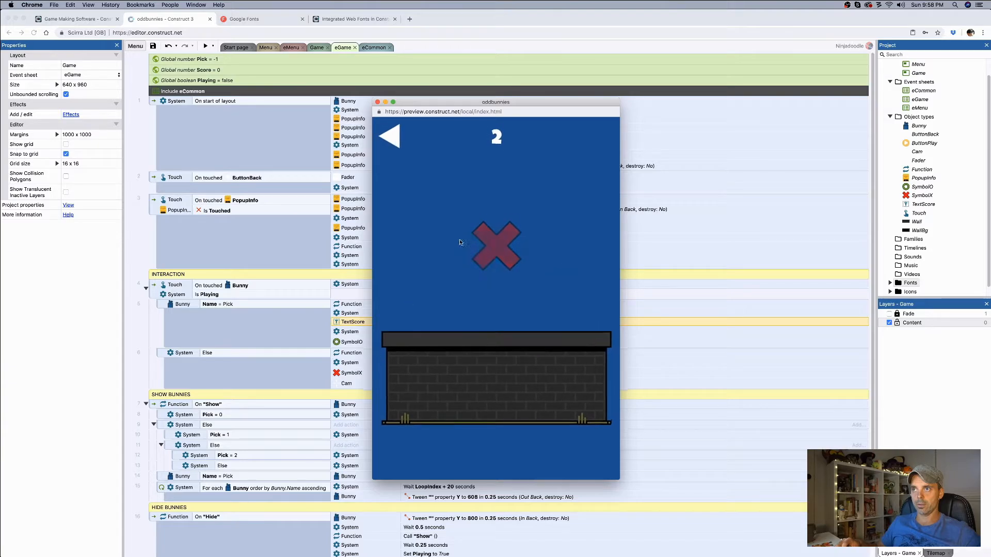
pyautogui.click(377, 102)
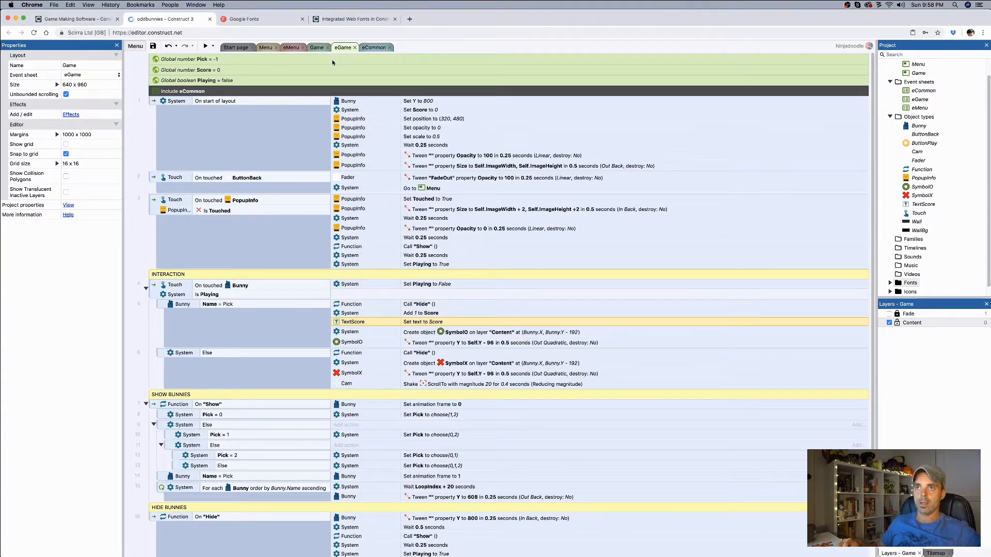
# Step: Set the initial text of the TextScore object on the Game layout to 0 and deselect it
pyautogui.click(316, 47)
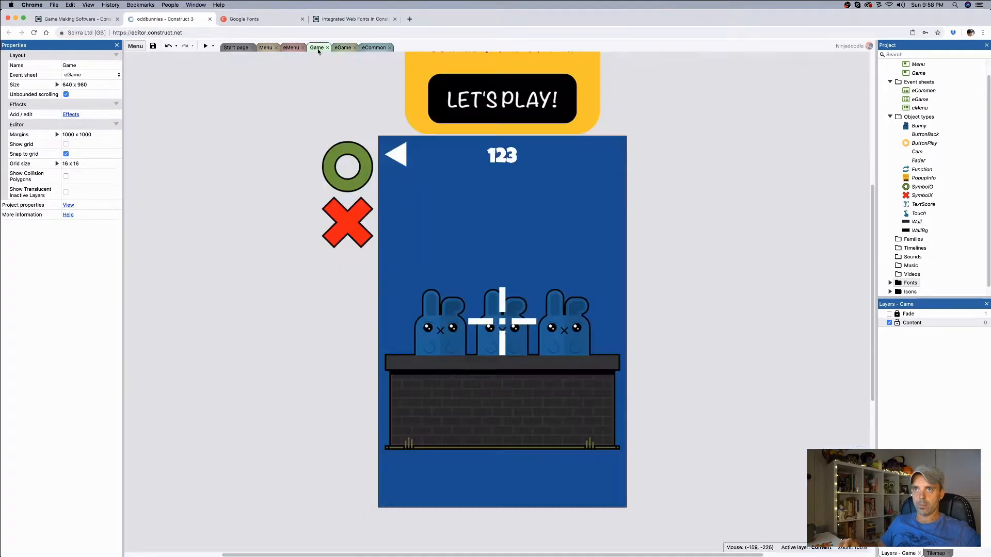
pyautogui.click(508, 159)
pyautogui.click(81, 282)
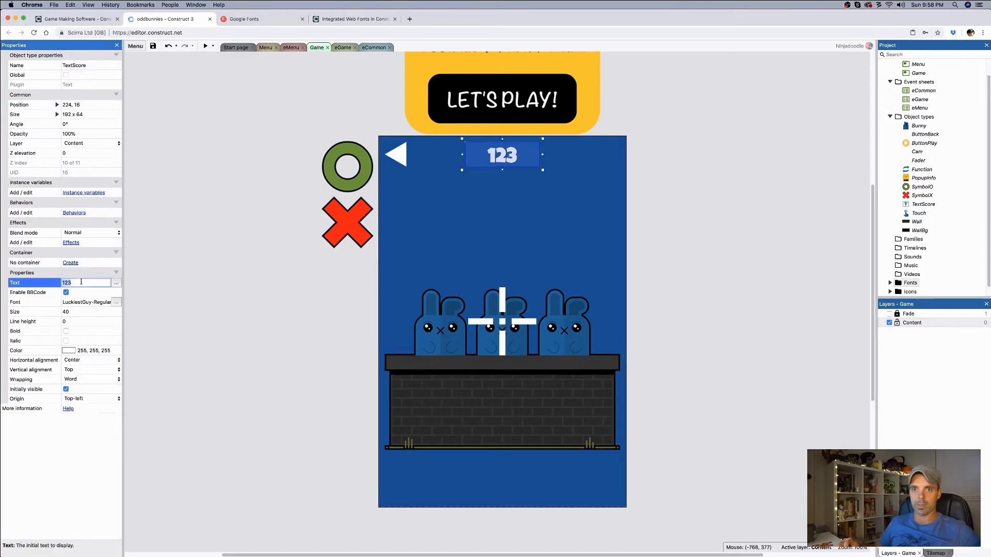
pyautogui.write('0')
pyautogui.press('Tab')
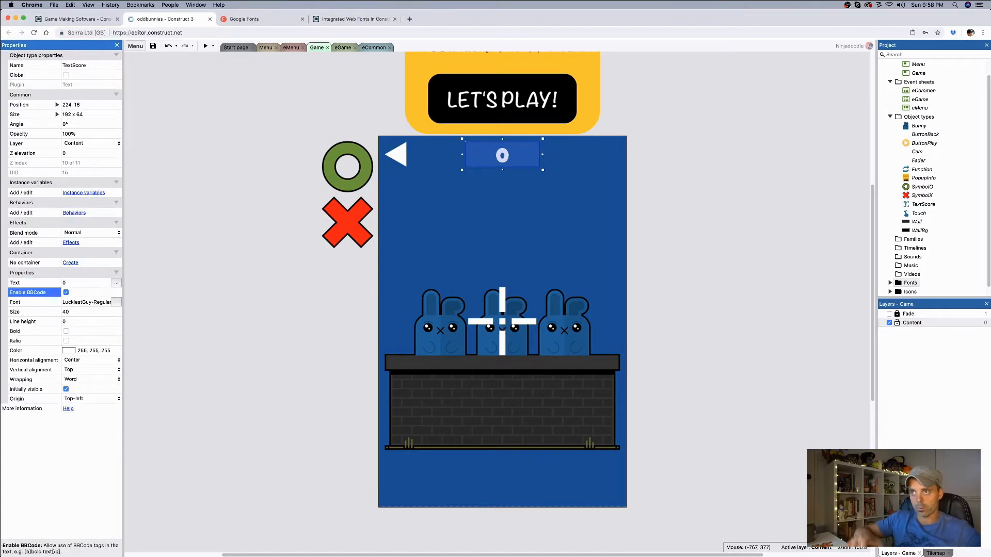
pyautogui.click(654, 285)
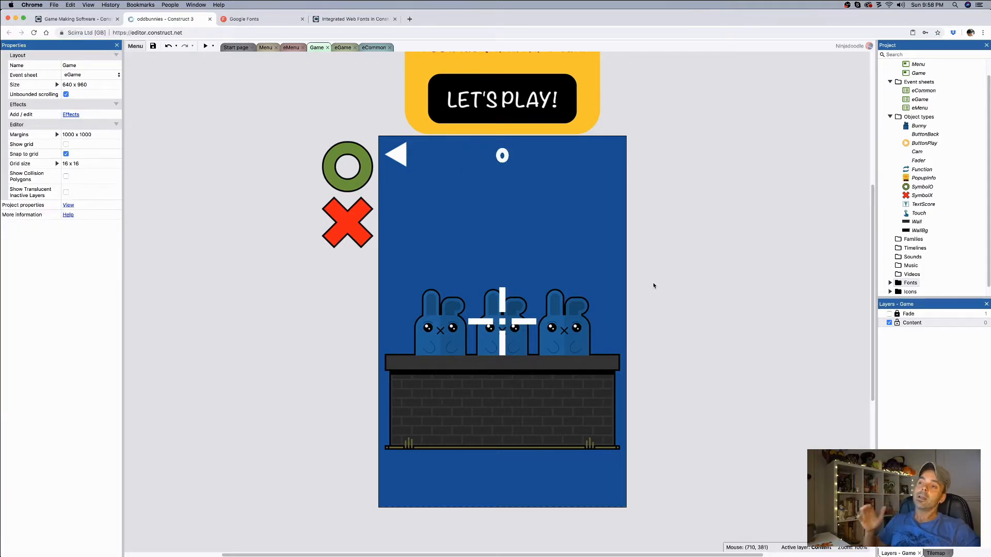
# Step: Preview the game again to test scoring, and widen the preview window to check how the interface elements are positioned before closing it
pyautogui.click(206, 46)
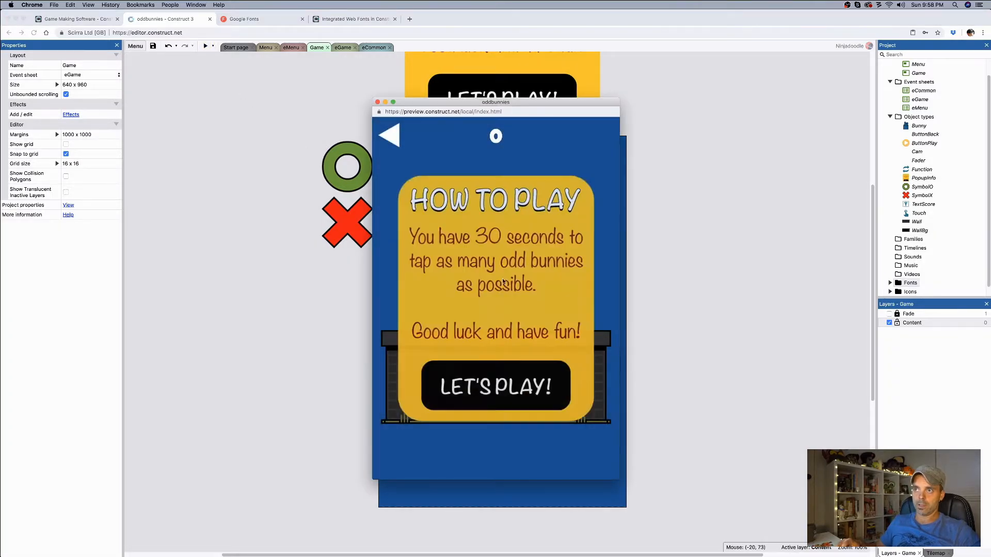
pyautogui.click(502, 380)
pyautogui.click(474, 306)
pyautogui.click(498, 310)
pyautogui.click(435, 309)
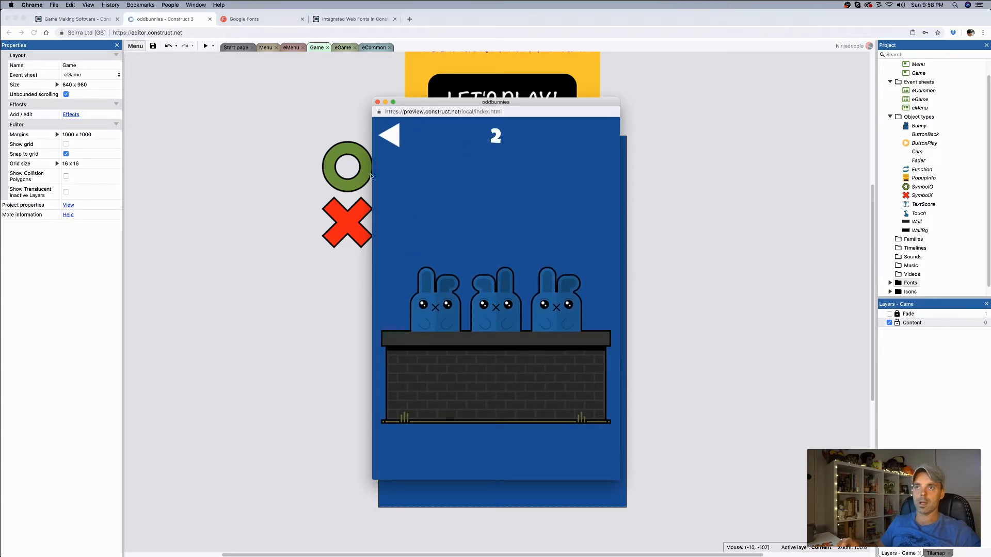
pyautogui.moveTo(374, 175); pyautogui.dragTo(263, 172)
pyautogui.click(267, 103)
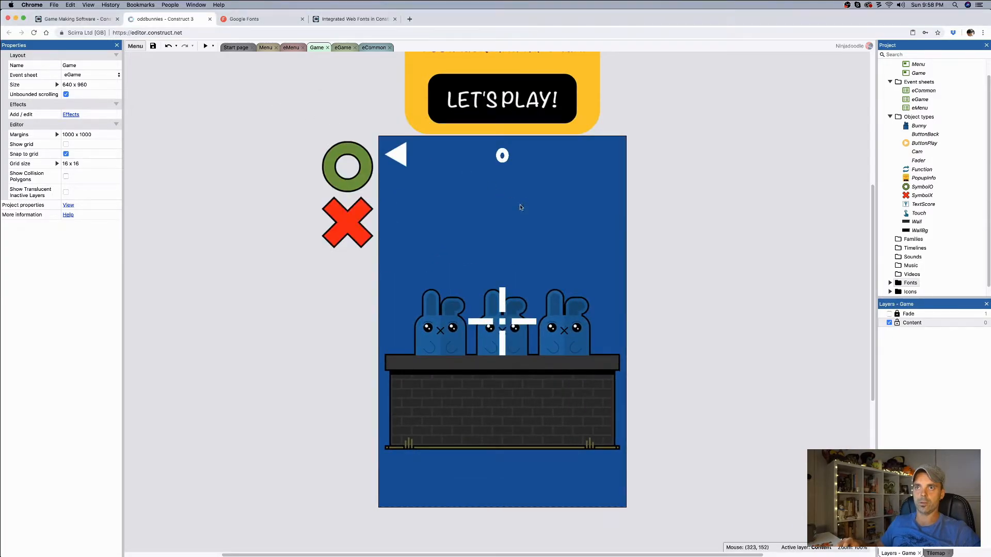
# Step: Check the back button's anchor settings and add an Anchor behavior to the TextScore object
pyautogui.click(397, 154)
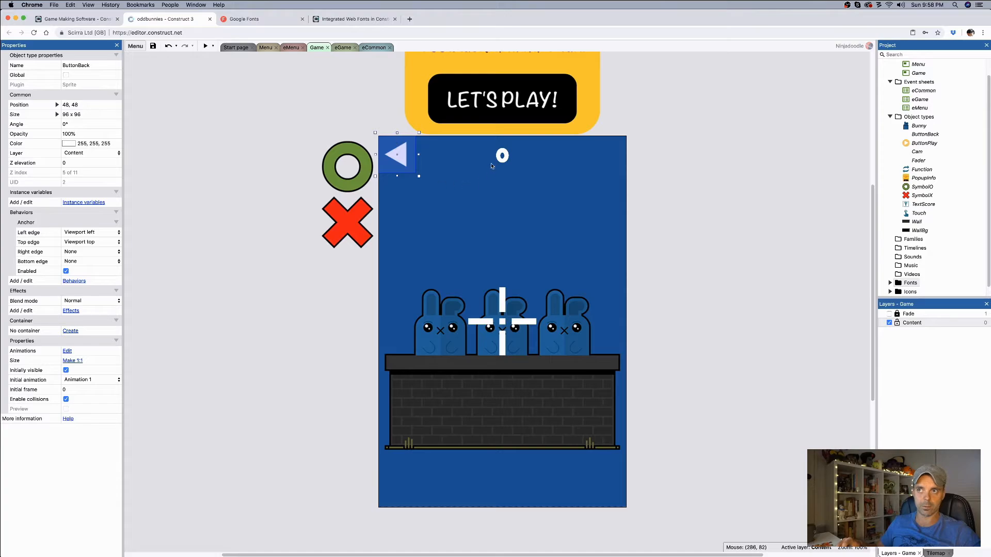
pyautogui.click(504, 159)
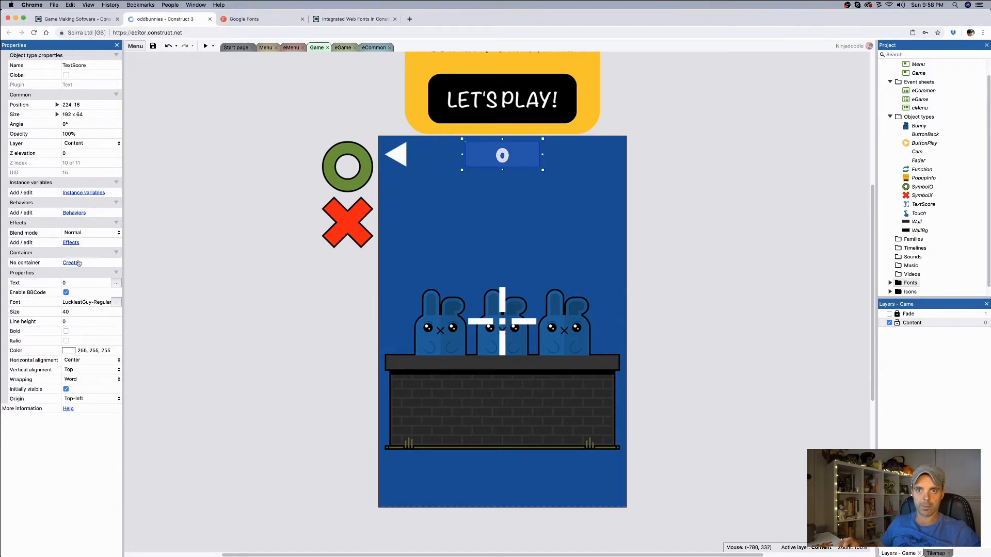
pyautogui.click(75, 213)
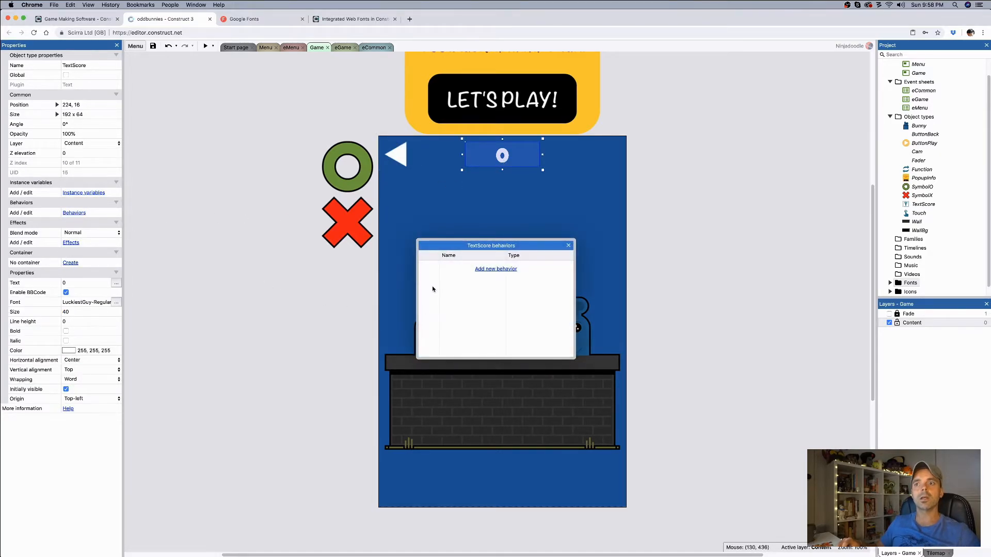
pyautogui.click(496, 269)
pyautogui.write('a')
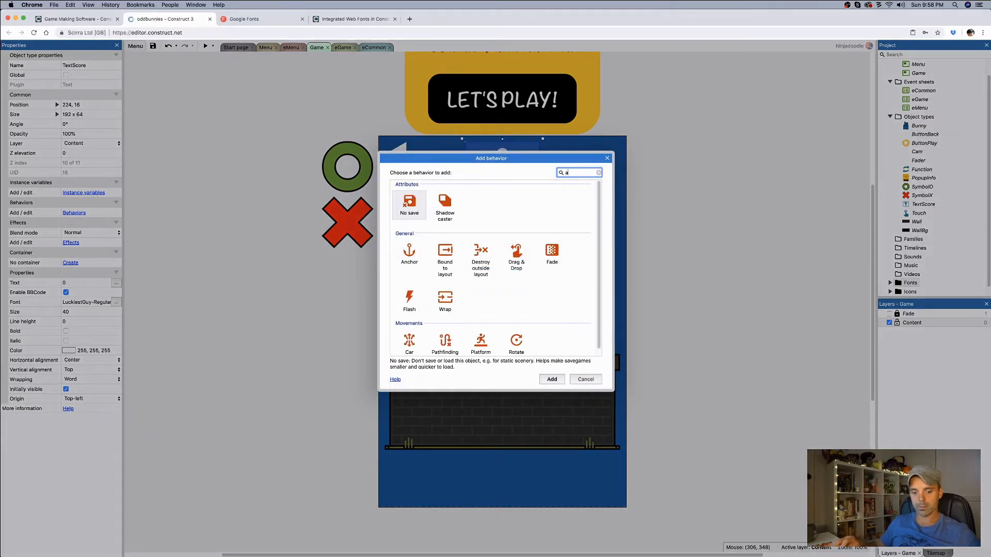
pyautogui.write('n')
pyautogui.press('Return')
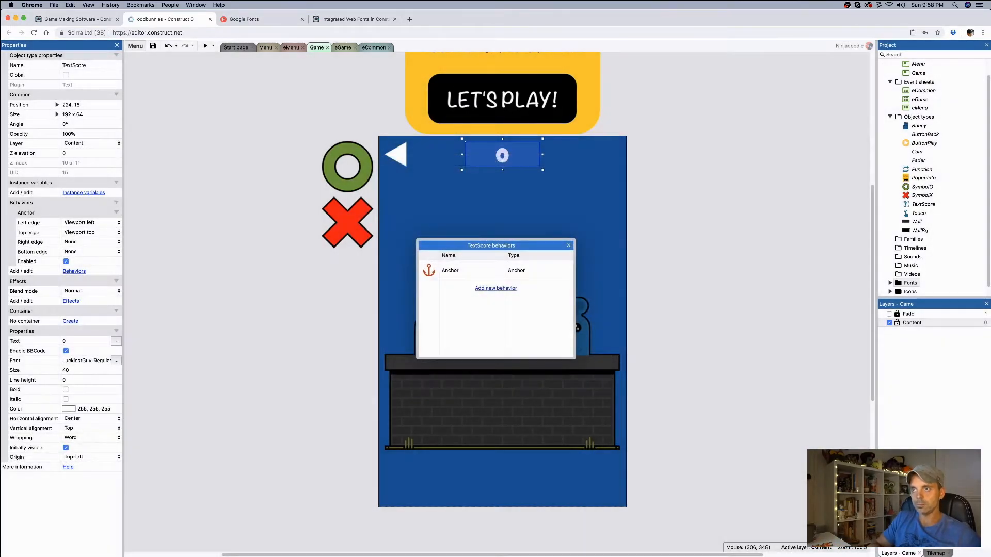
pyautogui.click(568, 245)
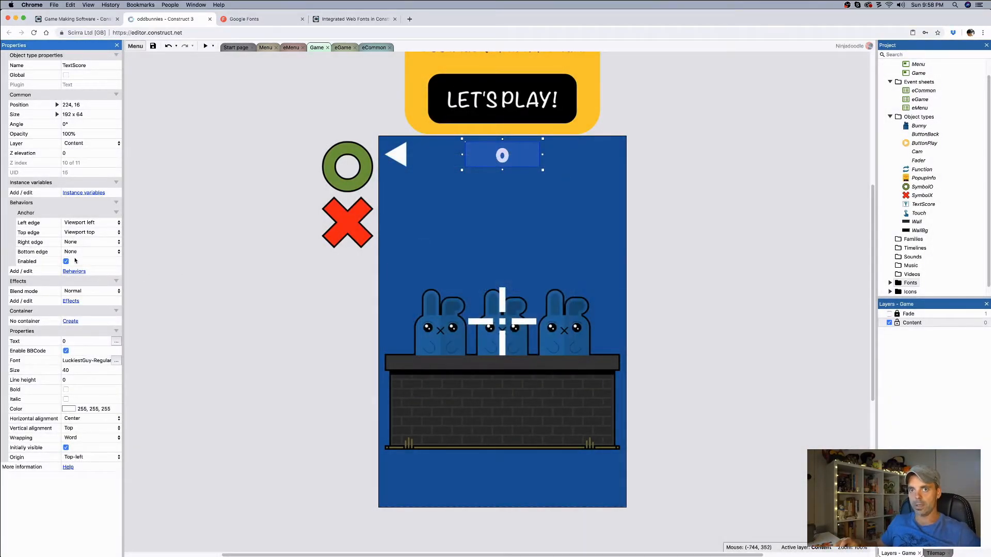
# Step: Set the TextScore anchor's left edge to None, review its remaining anchor settings, and deselect it
pyautogui.click(82, 223)
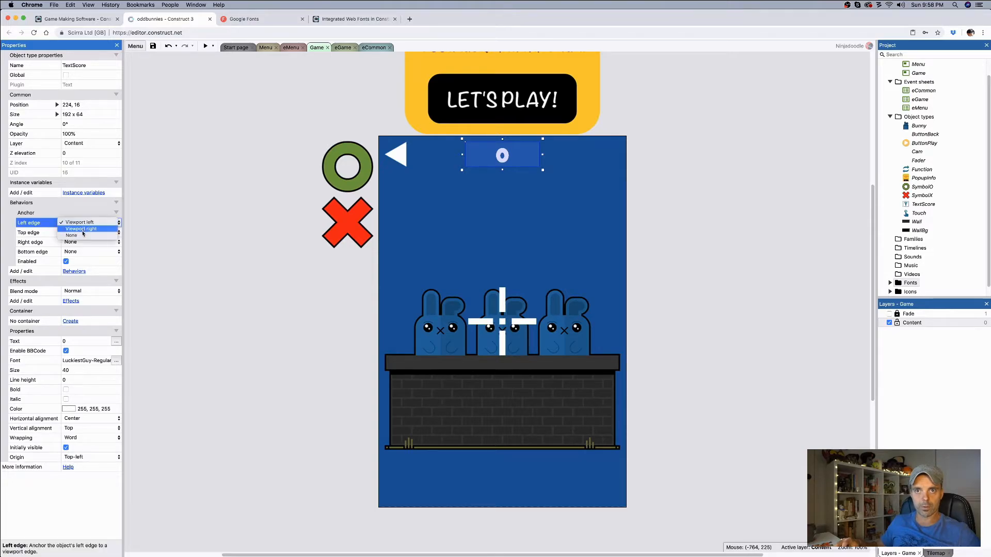
pyautogui.click(86, 236)
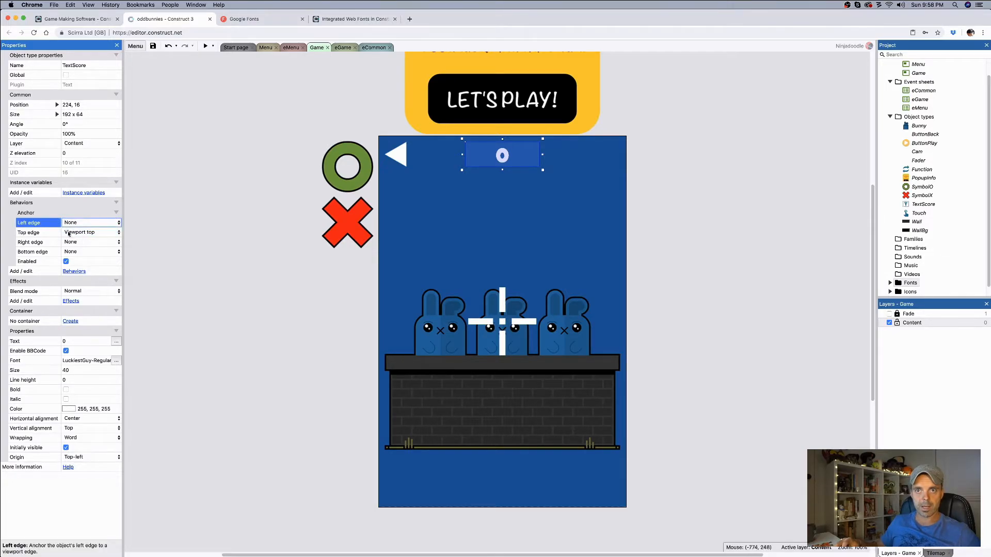
pyautogui.click(513, 195)
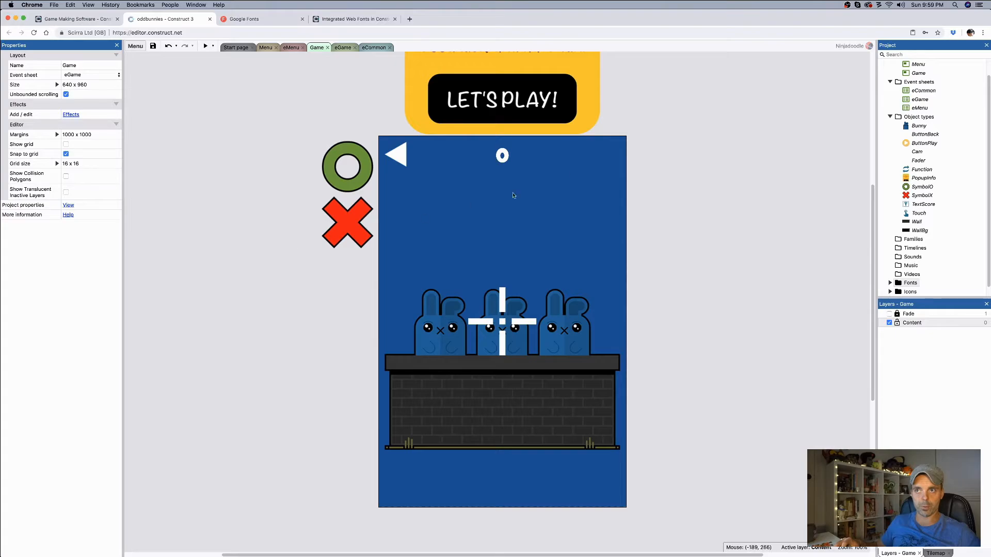
pyautogui.click(503, 155)
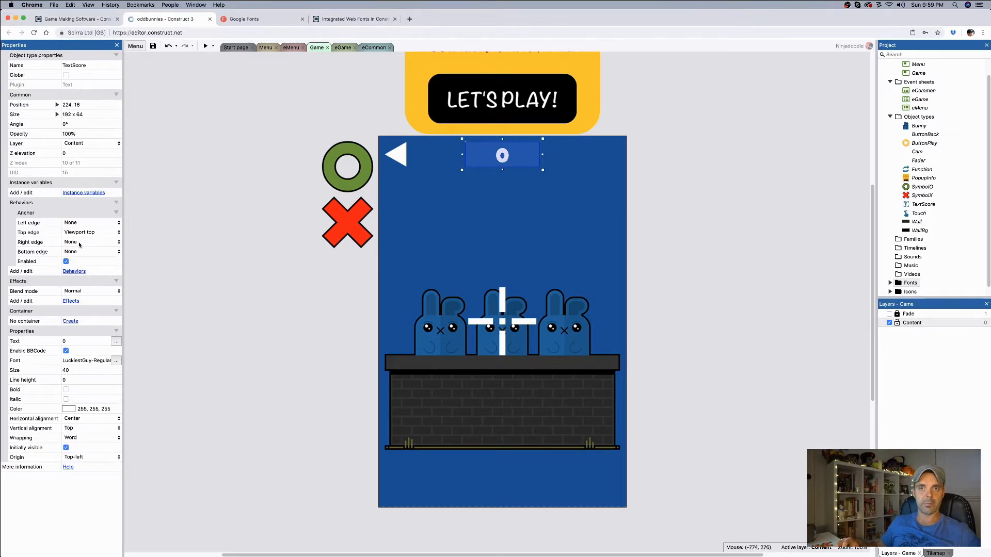
pyautogui.click(213, 162)
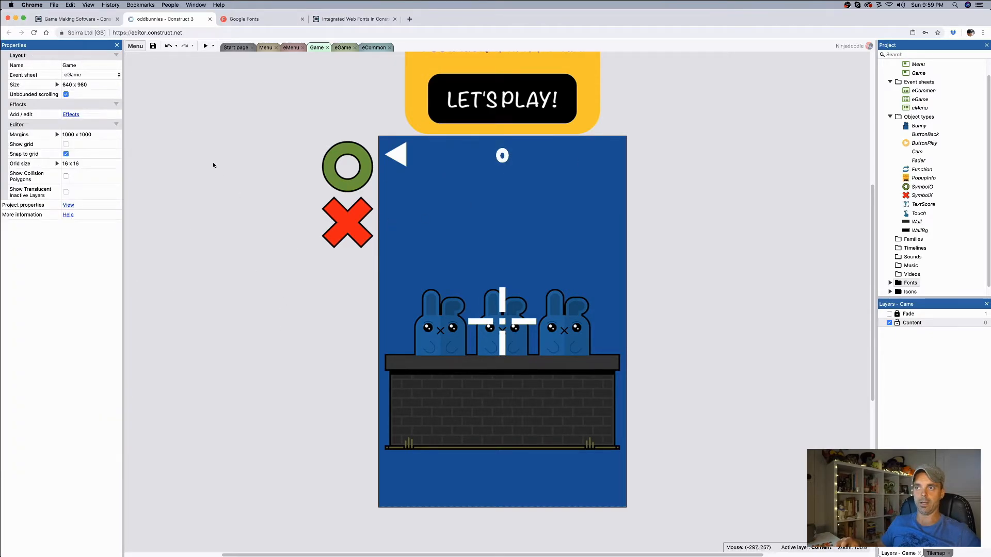
# Step: Preview the Game layout several times, starting a round and widening the preview window to check the score's placement, and close the preview
pyautogui.click(204, 46)
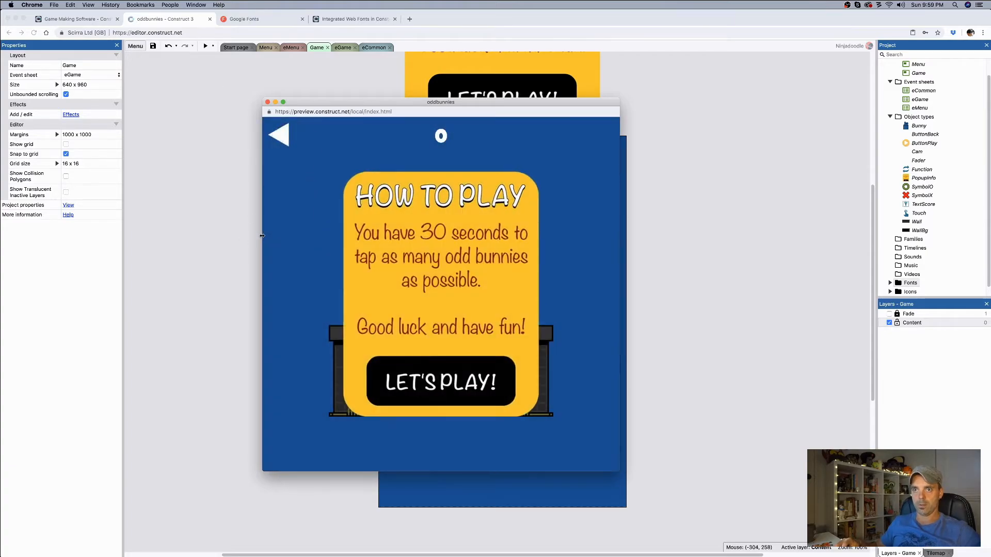
pyautogui.click(420, 363)
pyautogui.moveTo(263, 257); pyautogui.dragTo(207, 155)
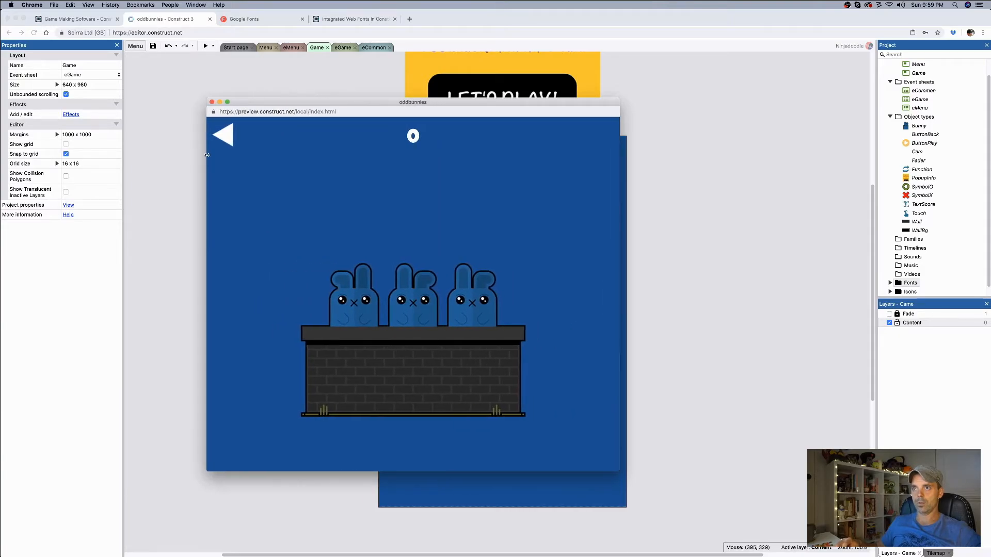
pyautogui.click(212, 103)
pyautogui.click(206, 46)
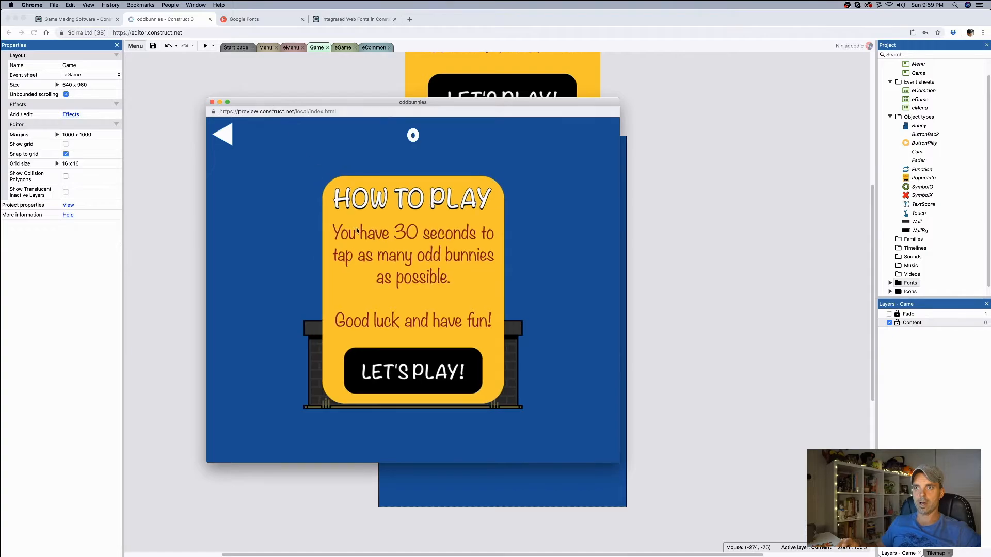
pyautogui.click(211, 102)
pyautogui.click(206, 46)
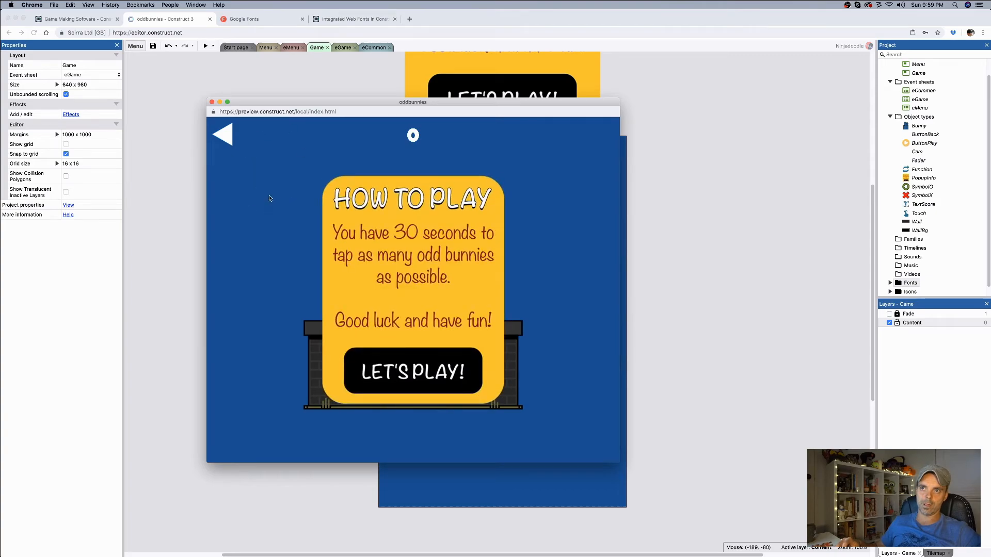
pyautogui.click(211, 102)
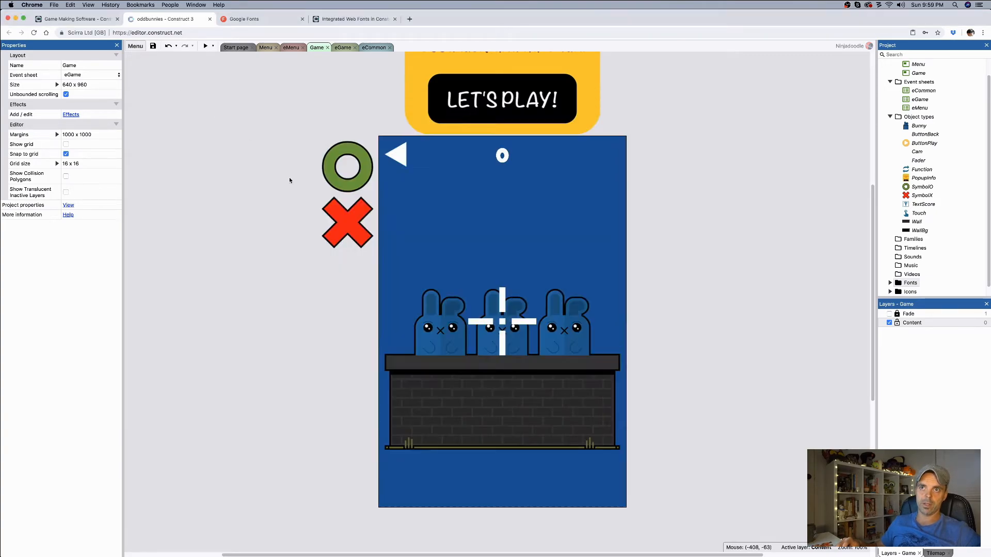
# Step: Review the SymbolO and SymbolX sprites, then add a SymbolO Destroy action to On start of layout, directly after Set Score to 0
pyautogui.click(345, 174)
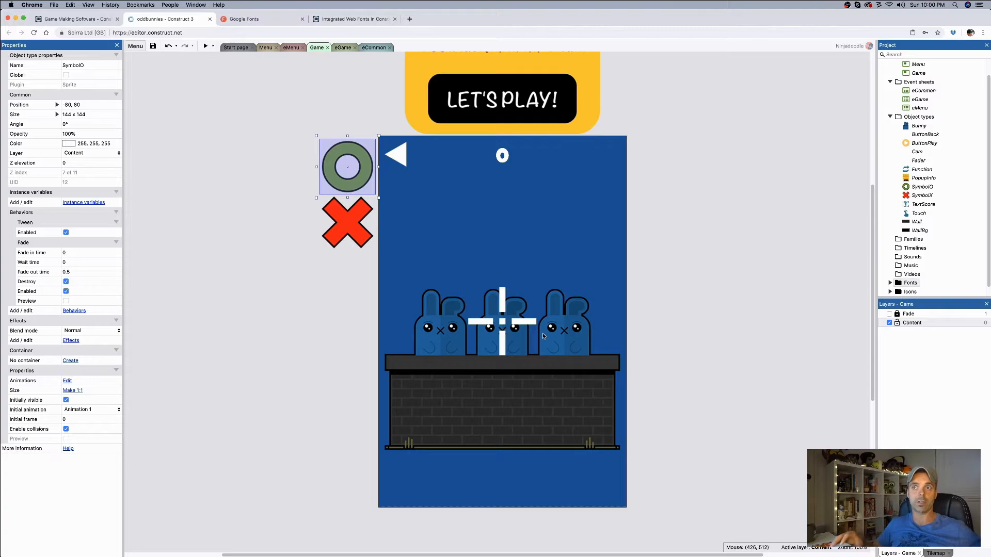
pyautogui.click(352, 219)
pyautogui.click(351, 174)
pyautogui.click(350, 213)
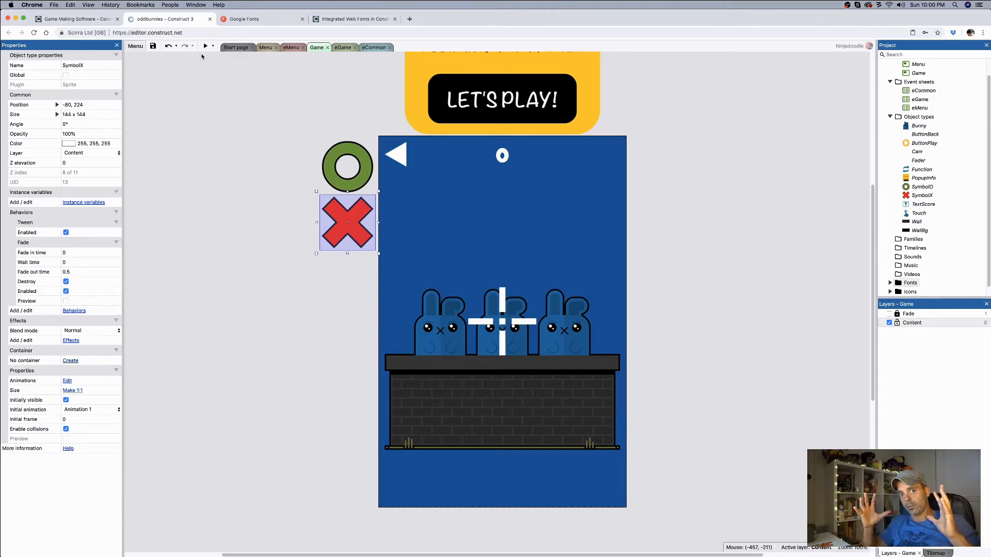
pyautogui.click(343, 47)
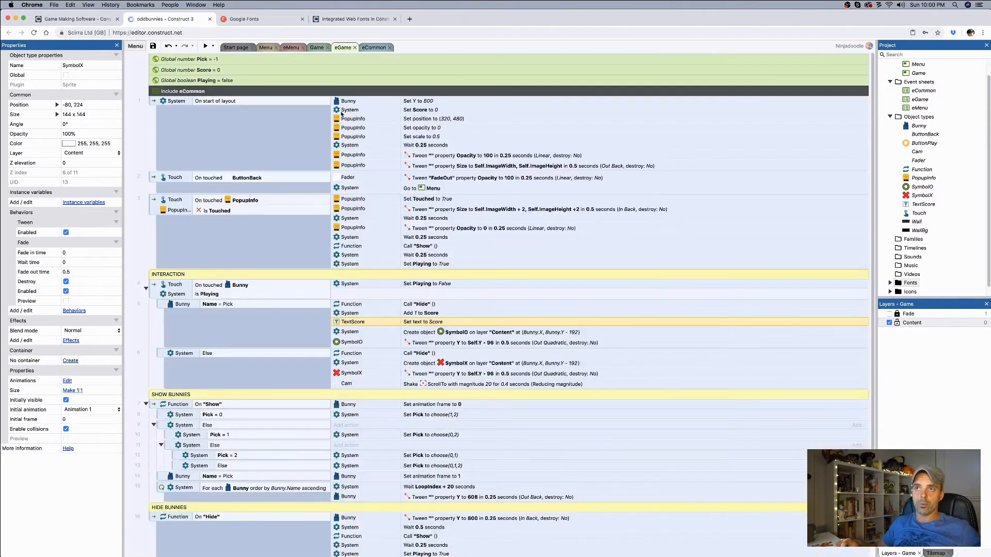
pyautogui.rightClick(353, 102)
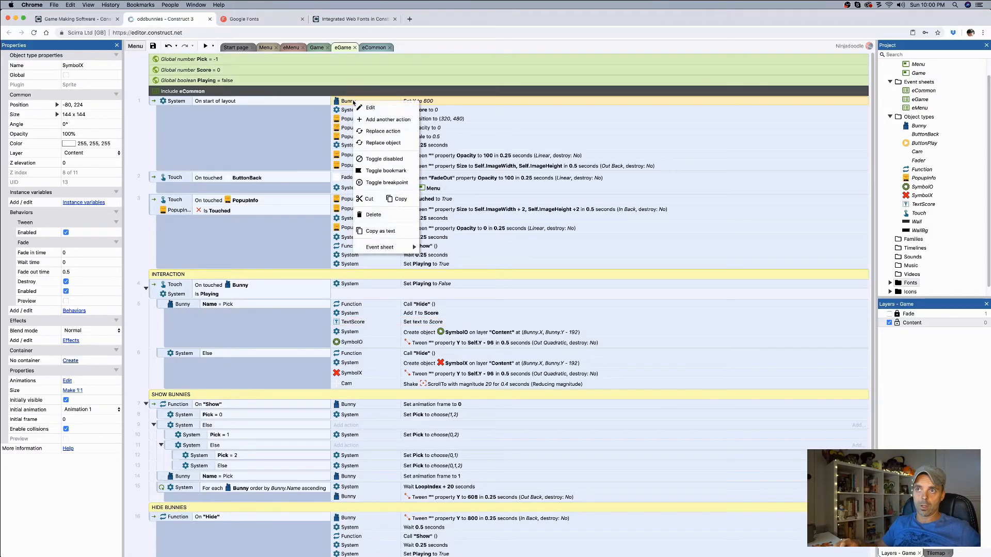
pyautogui.click(377, 119)
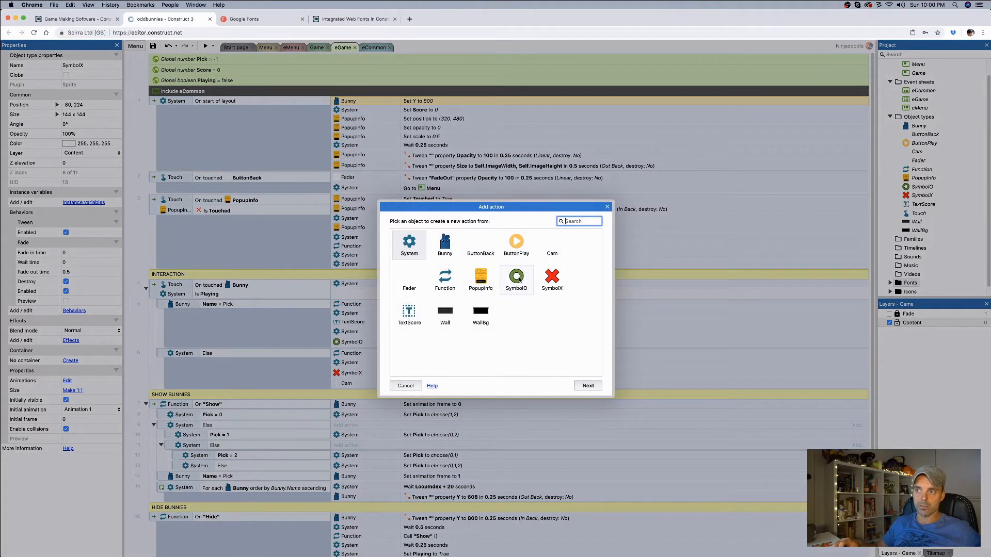
pyautogui.doubleClick(517, 278)
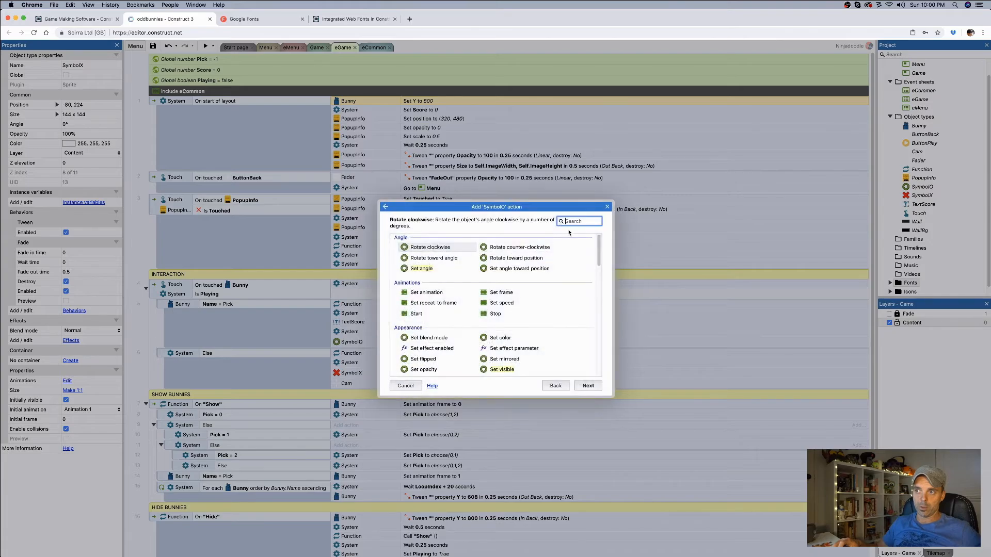
pyautogui.write('des')
pyautogui.press('Return')
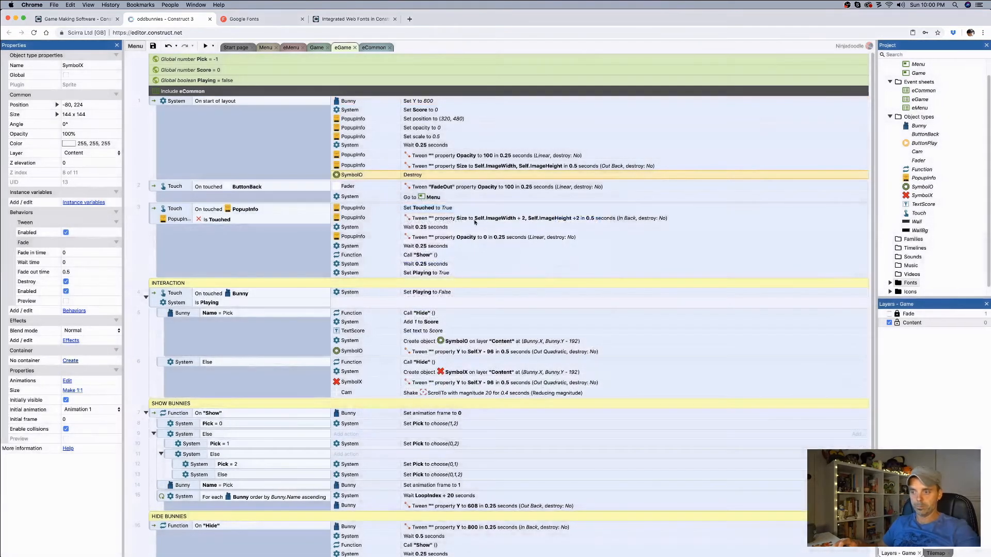
pyautogui.moveTo(411, 176); pyautogui.dragTo(428, 118)
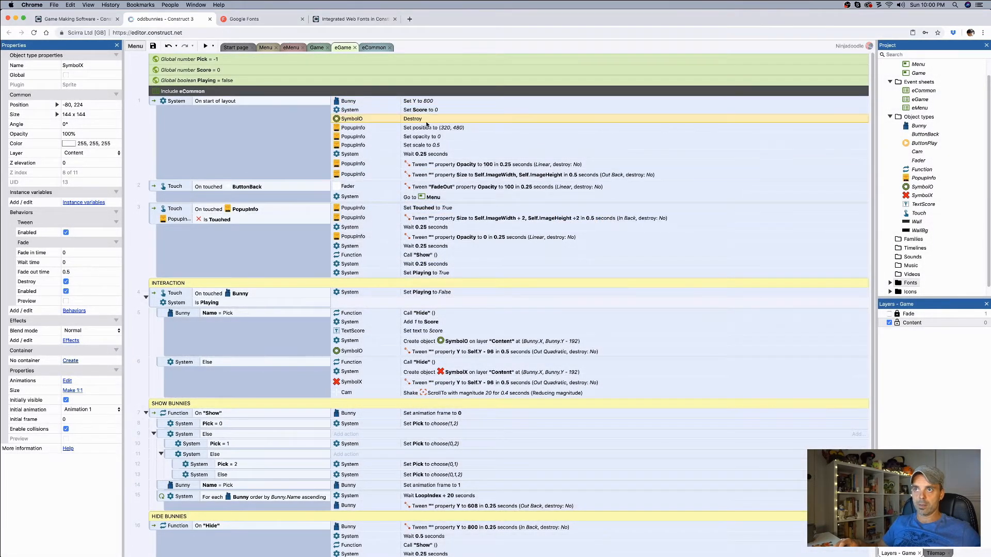
# Step: Add a SymbolX Destroy action to On start of layout, directly after the SymbolO Destroy action
pyautogui.rightClick(426, 123)
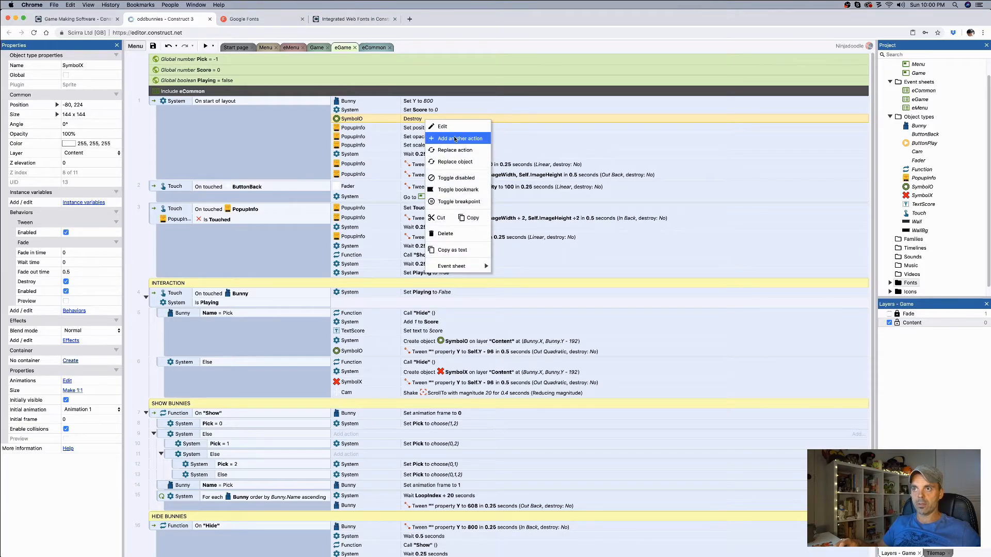
pyautogui.click(450, 135)
pyautogui.doubleClick(551, 289)
pyautogui.write('des')
pyautogui.click(427, 248)
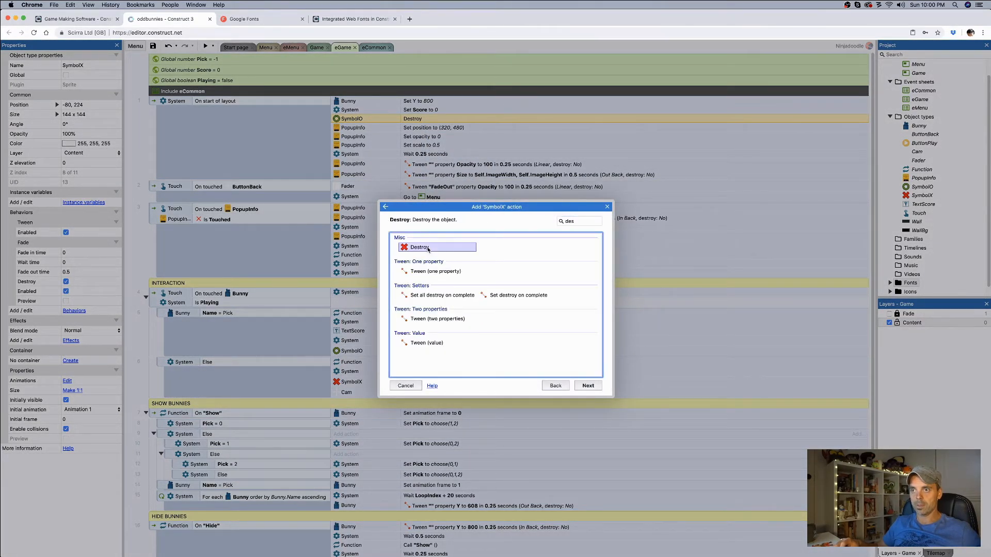
pyautogui.doubleClick(427, 248)
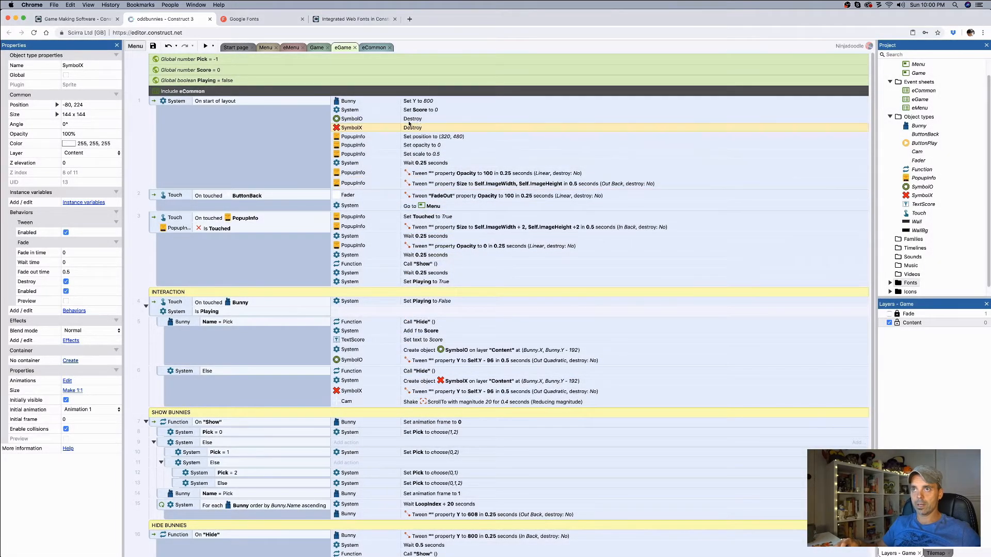
# Step: Move the SymbolO and SymbolX Destroy actions together to the start of the On start of layout actions
pyautogui.keyDown('shift'); pyautogui.click(364, 119); pyautogui.keyUp('shift')
pyautogui.moveTo(363, 119); pyautogui.dragTo(363, 98)
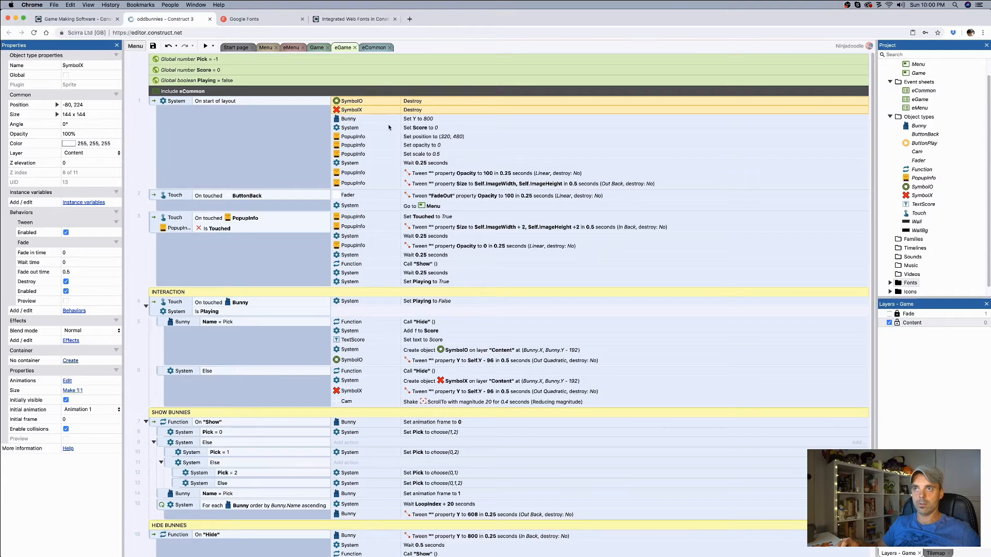
pyautogui.click(367, 118)
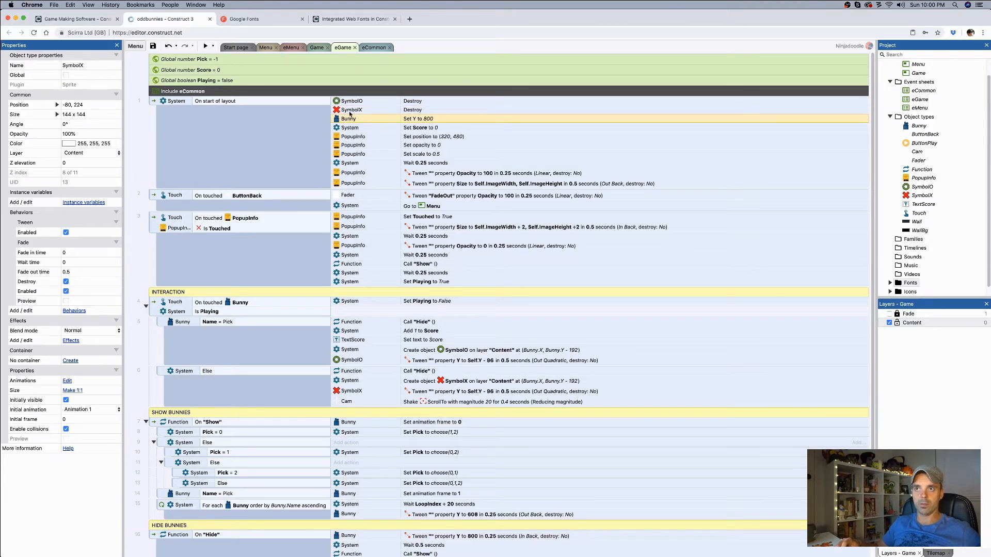
pyautogui.click(424, 164)
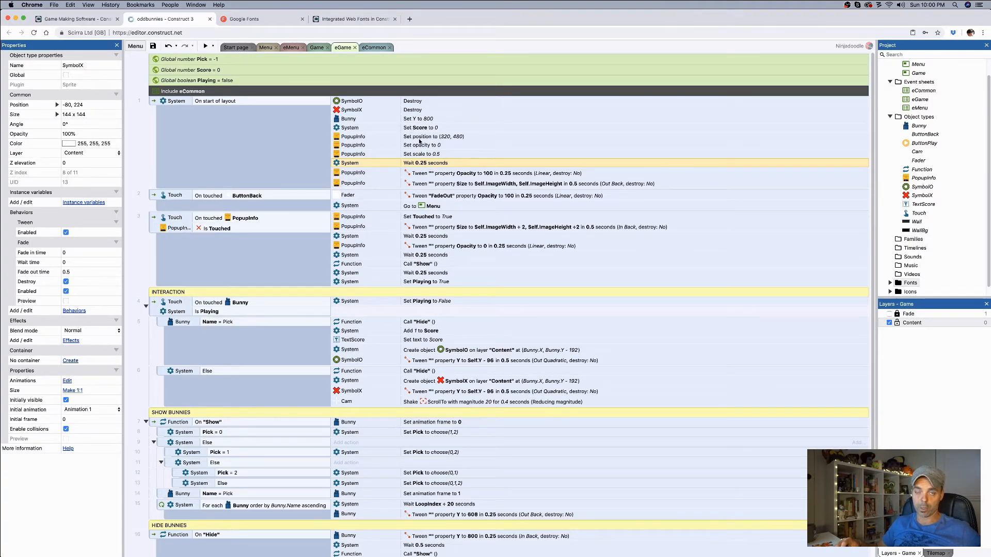
# Step: Preview the game, start a round, tap several bunnies to test the symbols and score, and return to the game's menu
pyautogui.click(205, 46)
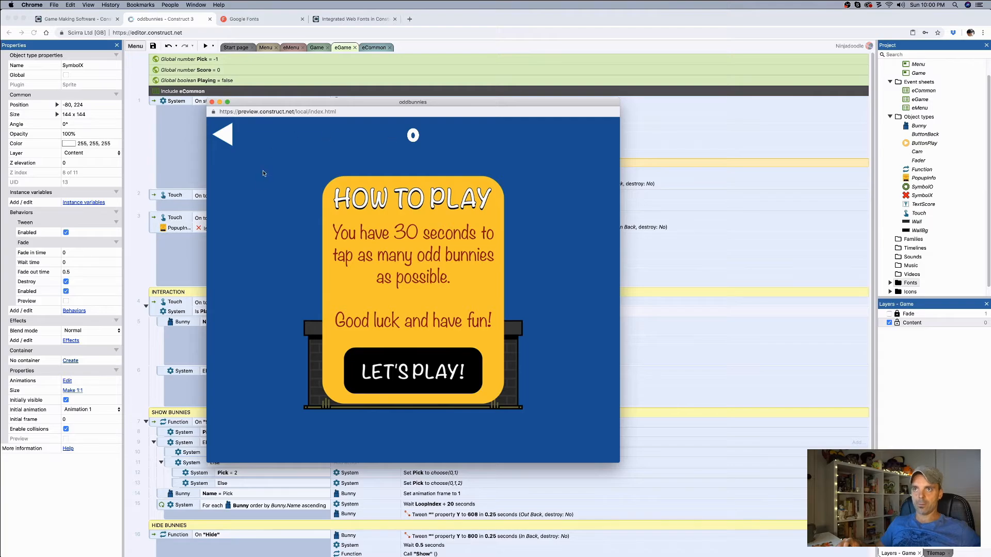
pyautogui.click(416, 387)
pyautogui.click(417, 298)
pyautogui.click(419, 300)
pyautogui.click(373, 299)
pyautogui.click(405, 298)
pyautogui.click(229, 126)
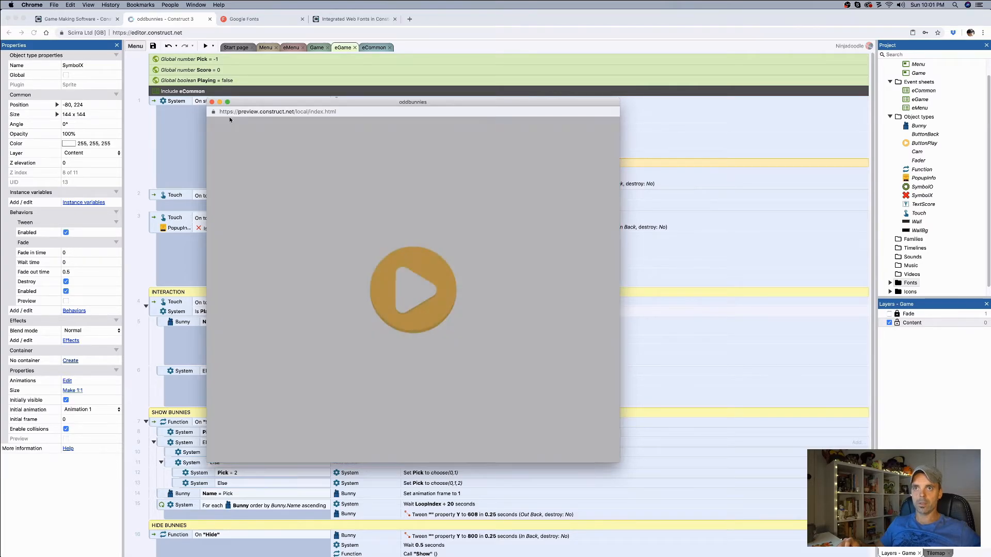
# Step: Re-enter the game from its menu repeatedly to test the score reset and intro popup, and close the preview
pyautogui.click(419, 310)
pyautogui.click(424, 353)
pyautogui.click(233, 135)
pyautogui.click(424, 293)
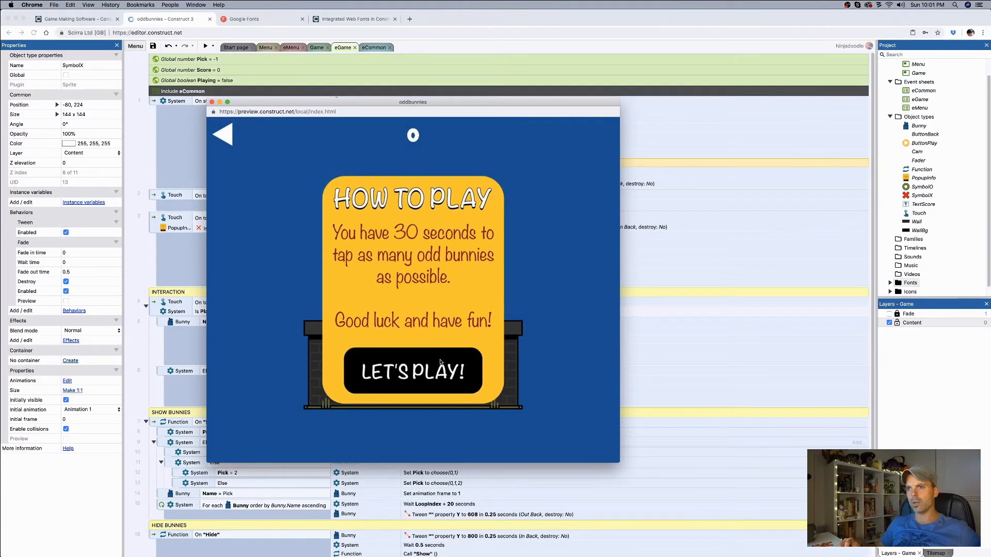
pyautogui.click(440, 363)
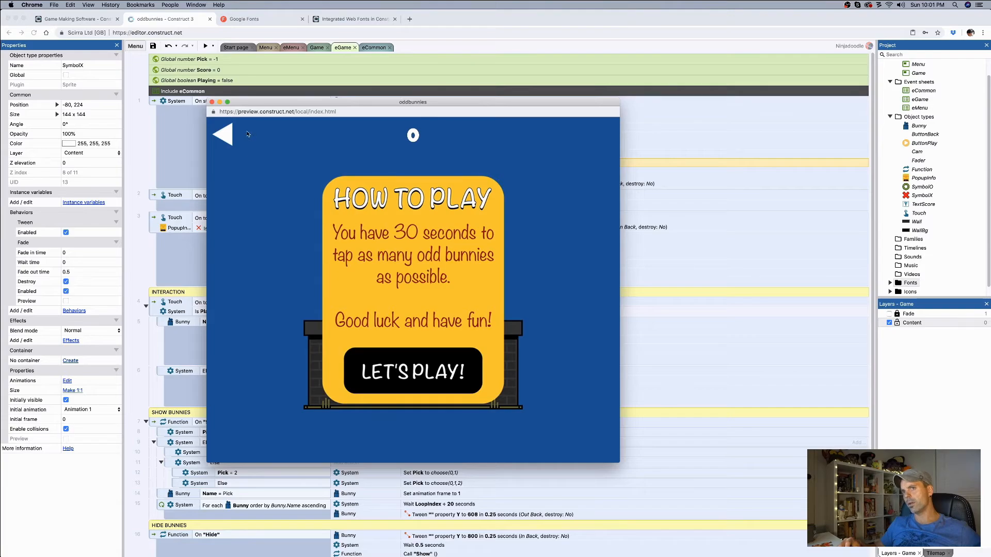
pyautogui.click(212, 102)
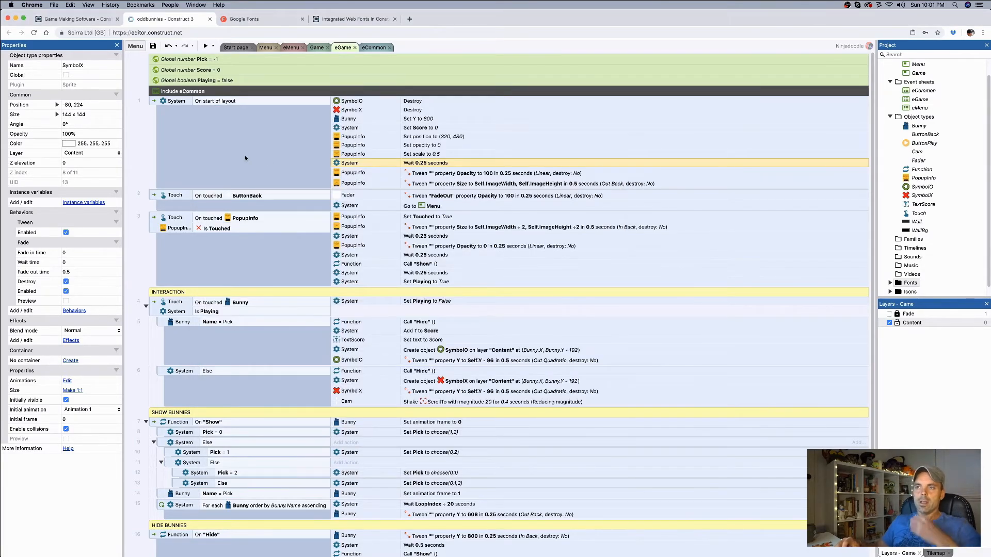
# Step: Clear the selection on the Game layout and return to the eGame event sheet
pyautogui.click(316, 47)
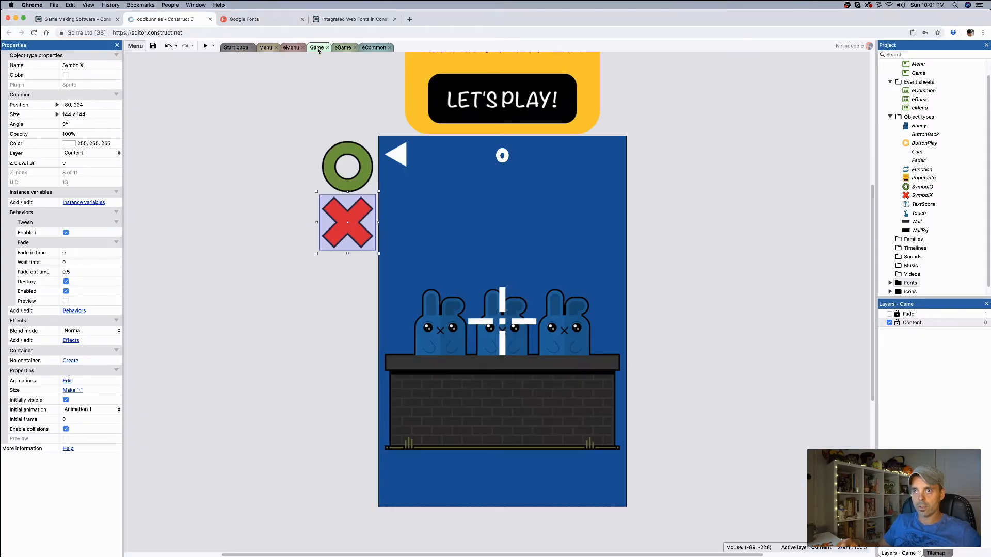
pyautogui.click(310, 111)
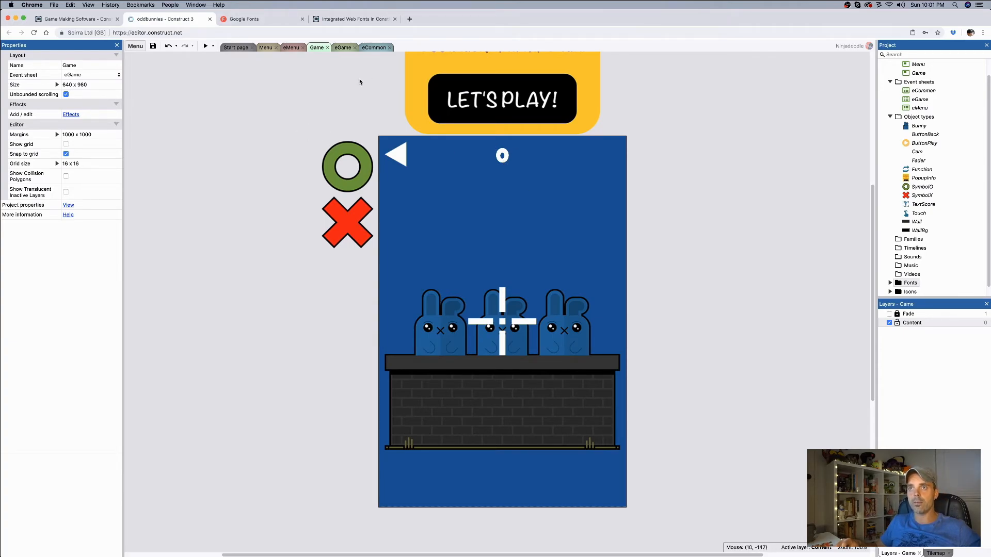
pyautogui.click(343, 47)
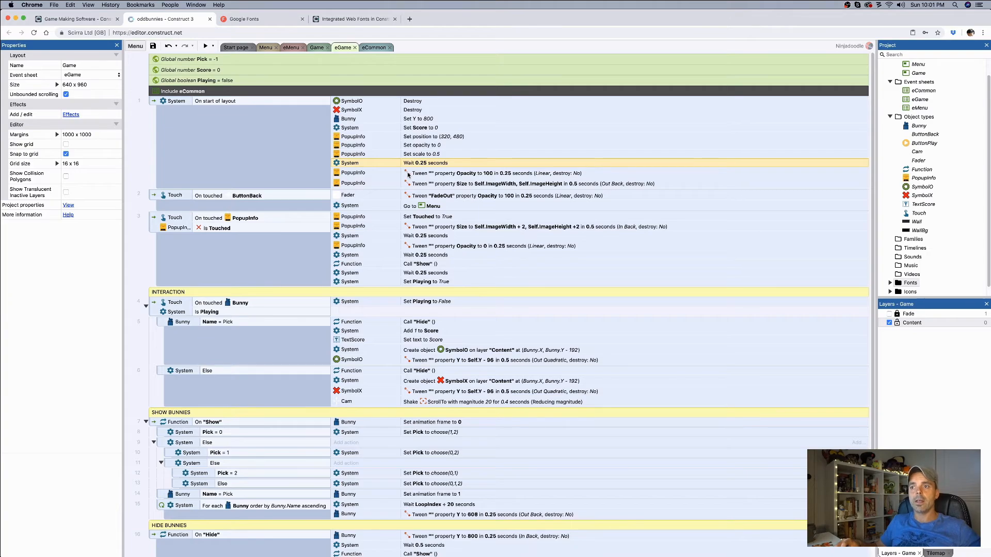